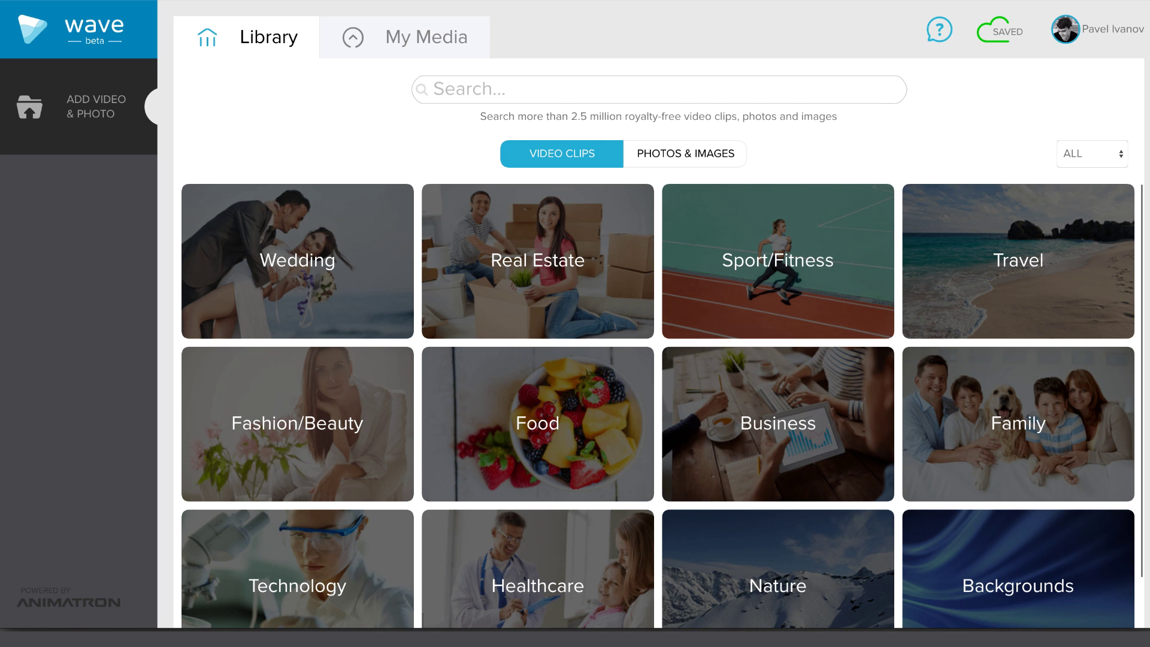
- Search the stock library for 'business office' clips
{"action": "left_click", "coordinate": [515, 88]}
{"action": "type", "text": "business"}
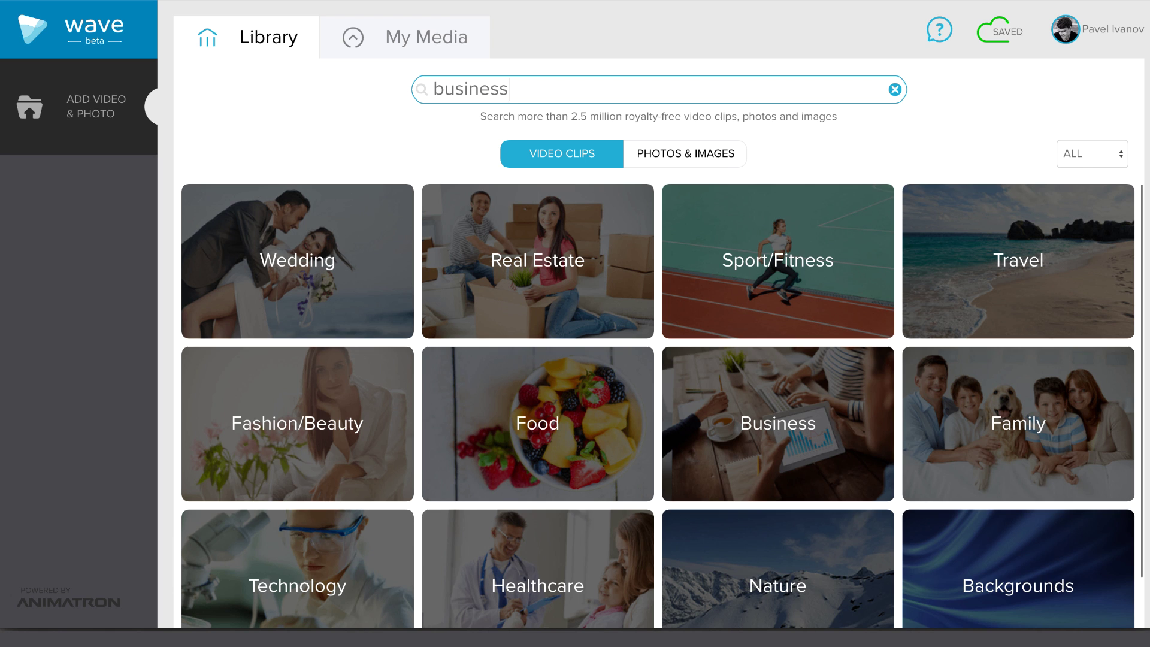
{"action": "type", "text": " office"}
{"action": "key", "text": "Return"}
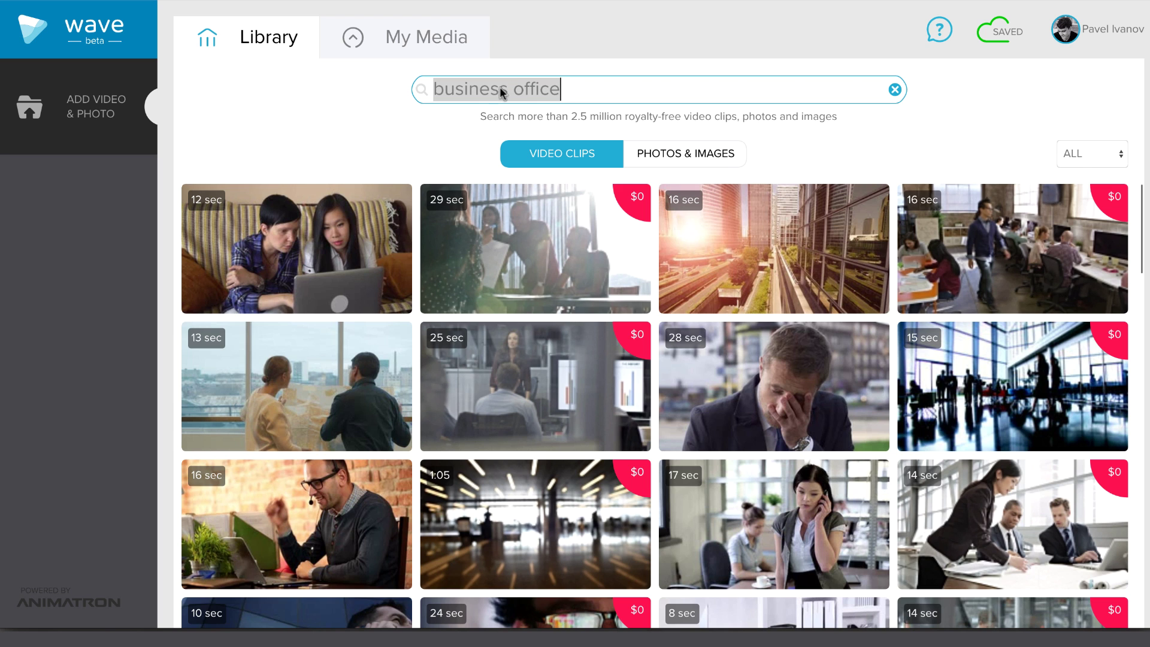
{"action": "mouse_move", "coordinate": [499, 203]}
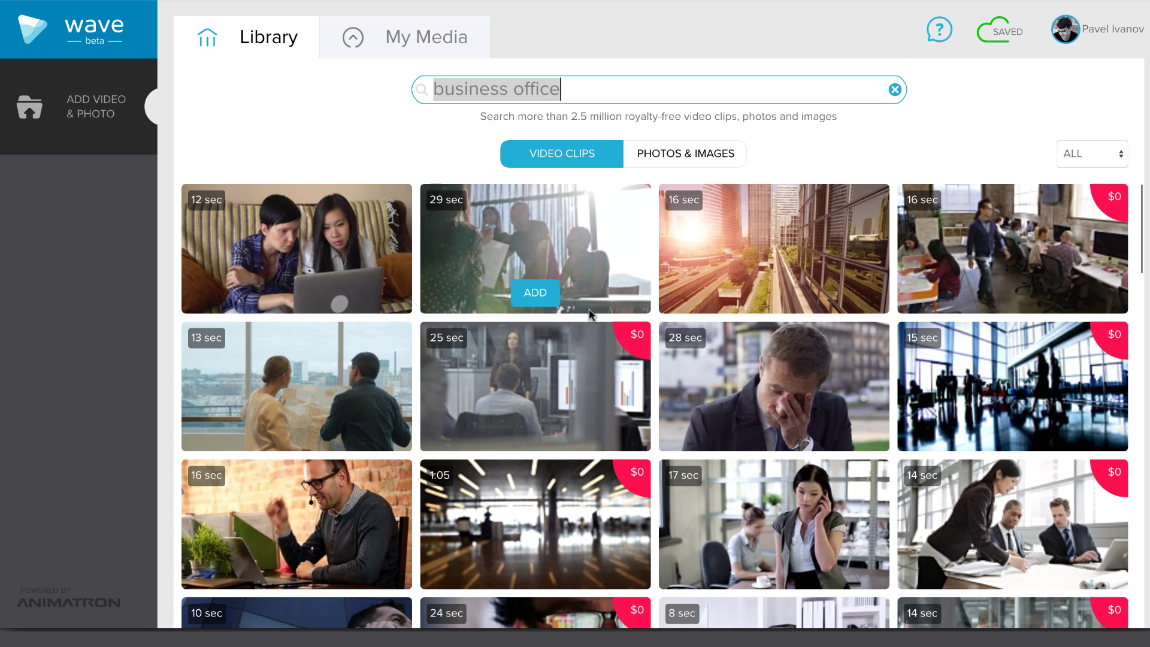
{"action": "mouse_move", "coordinate": [587, 365]}
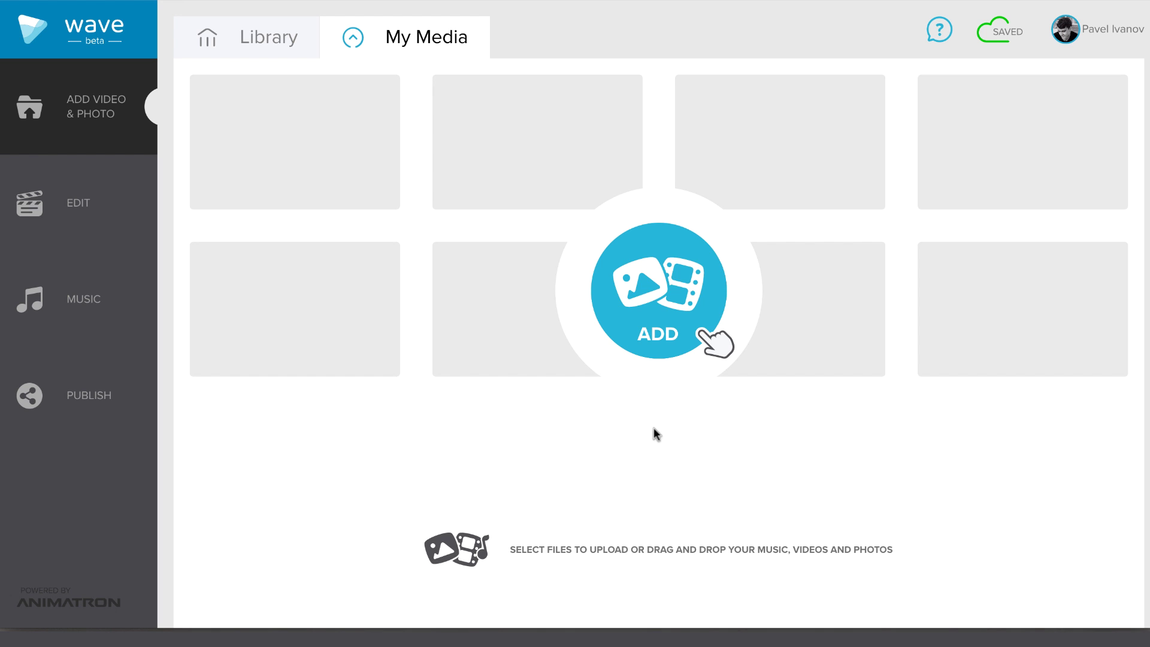
- Upload all three cityscape JPG images to My Media
{"action": "left_click", "coordinate": [654, 282]}
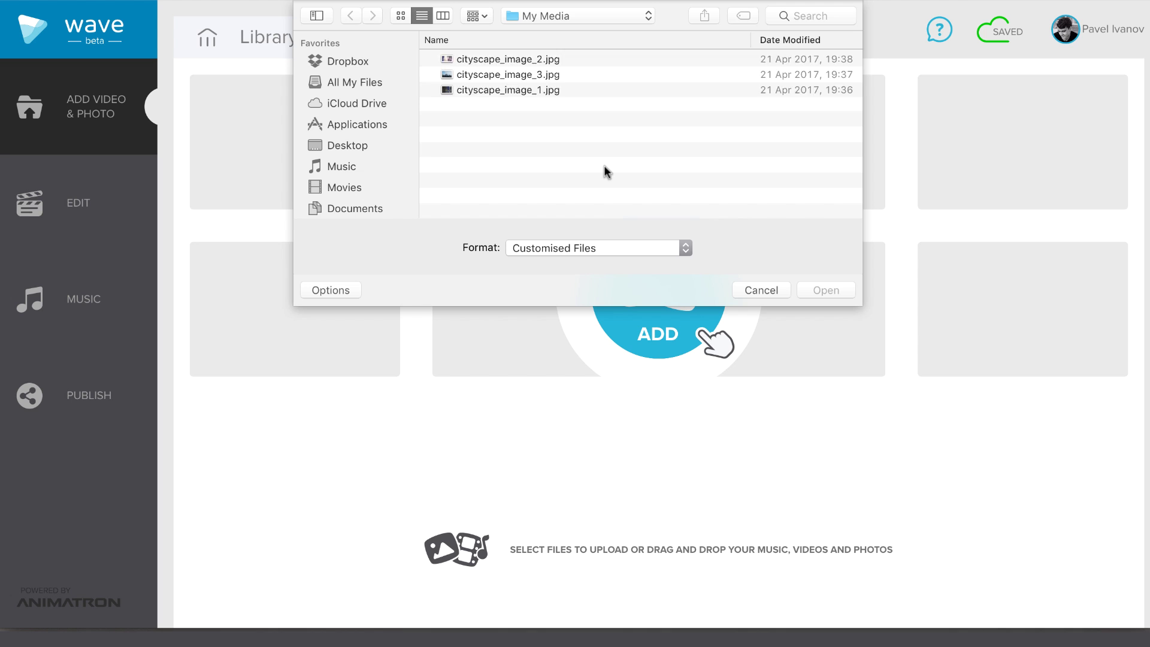
{"action": "key", "text": "super+a"}
{"action": "left_click", "coordinate": [824, 290]}
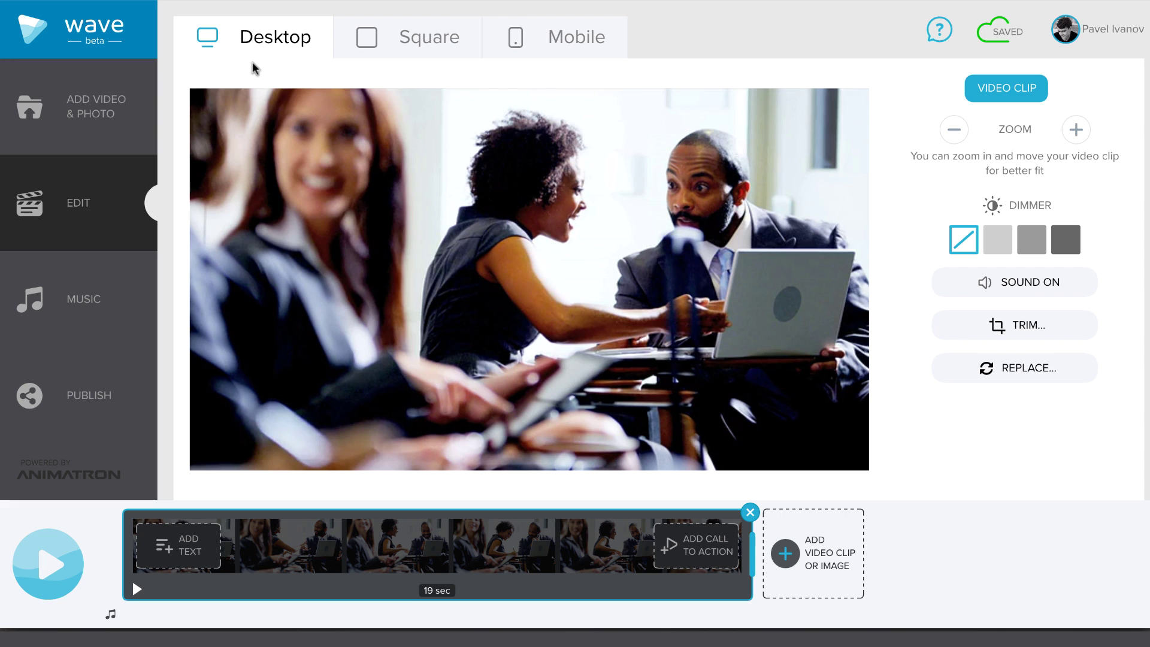
- Switch the preview to Square format and shift the clip left within the frame
{"action": "left_click", "coordinate": [406, 41]}
{"action": "left_click", "coordinate": [546, 48]}
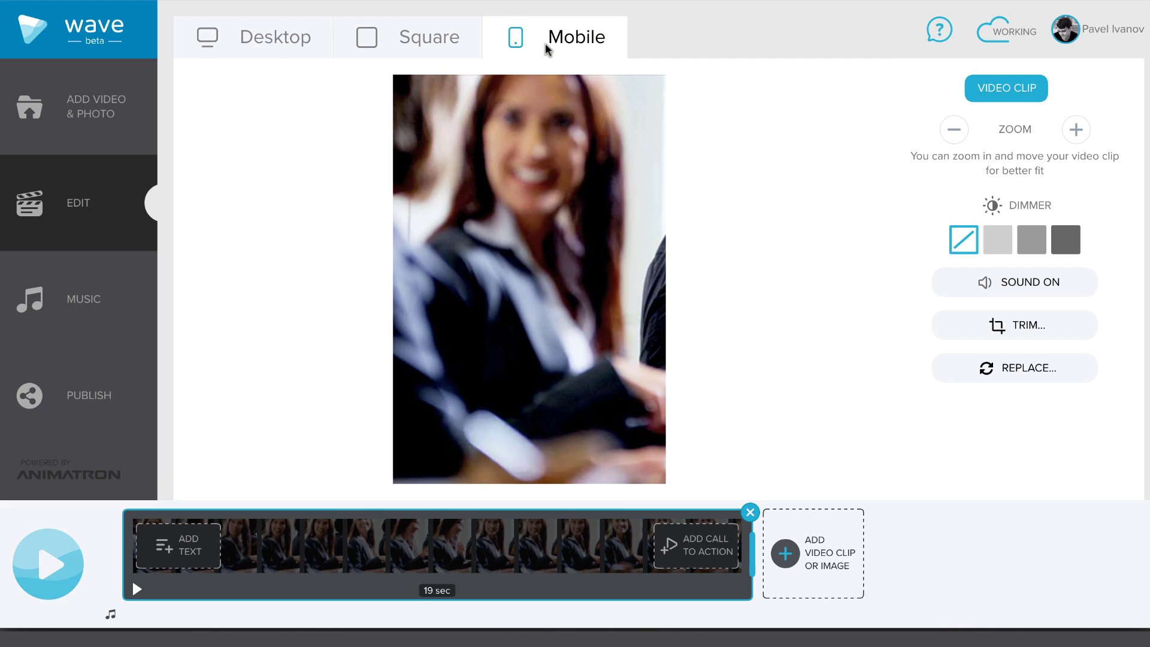
{"action": "left_click", "coordinate": [406, 48]}
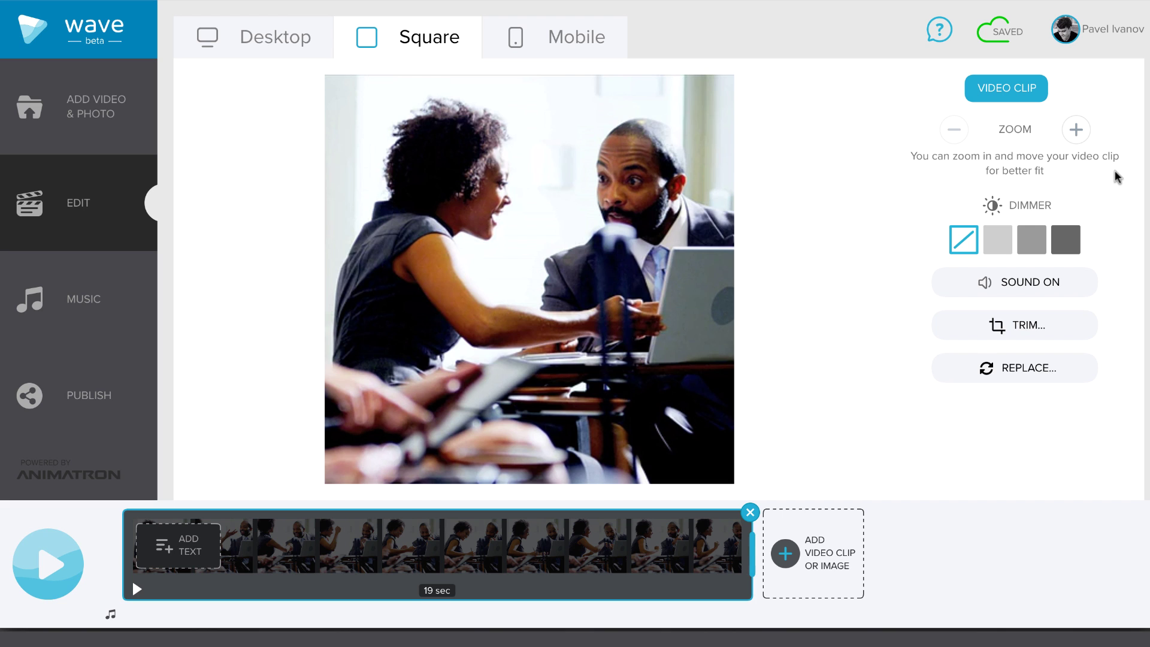
{"action": "left_click", "coordinate": [1075, 129]}
{"action": "left_click", "coordinate": [964, 134]}
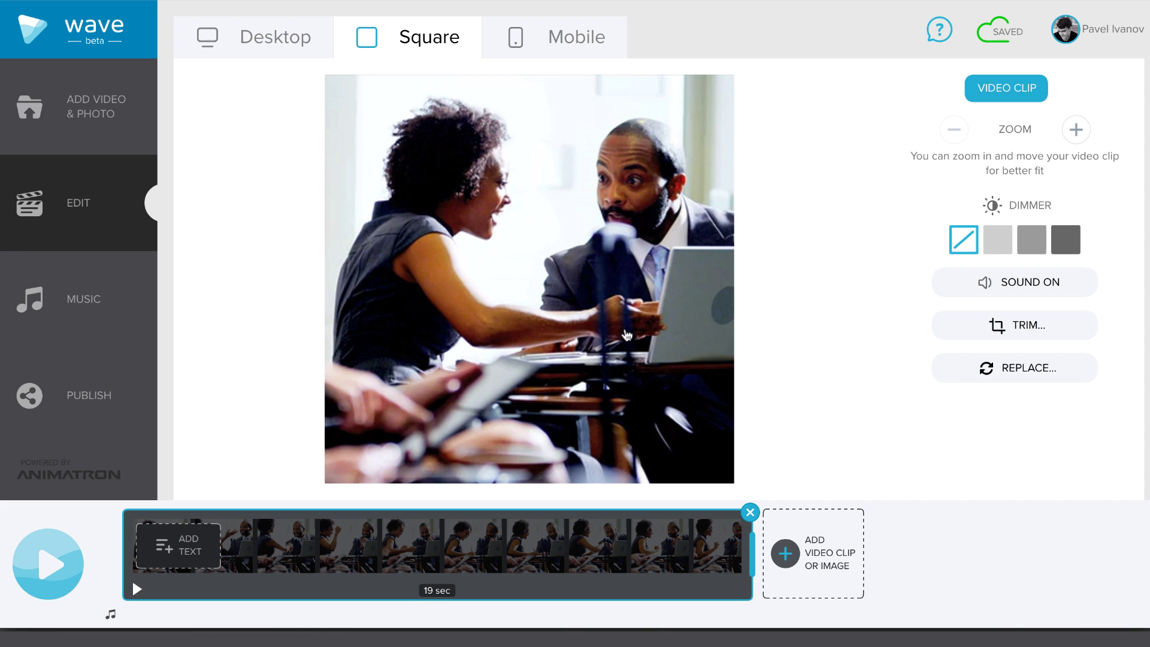
{"action": "left_click_drag", "start_coordinate": [627, 335], "coordinate": [547, 335]}
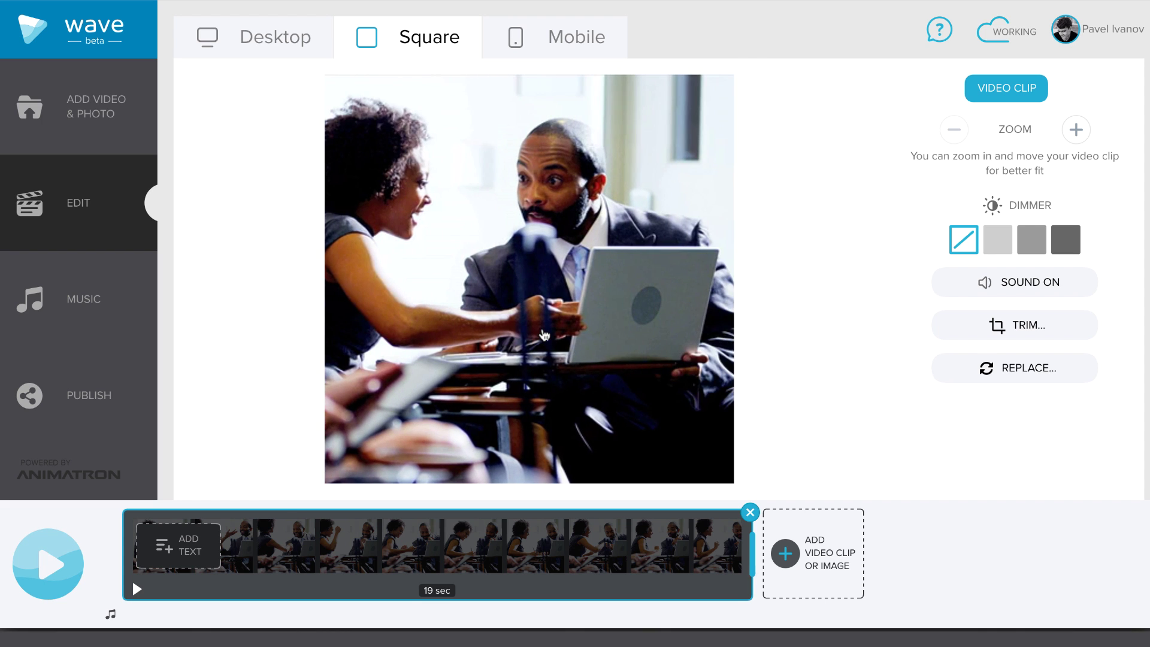
- Dim the clip lightly and trim its first 2 seconds, leaving 17 seconds
{"action": "left_click", "coordinate": [994, 243]}
{"action": "left_click", "coordinate": [985, 331]}
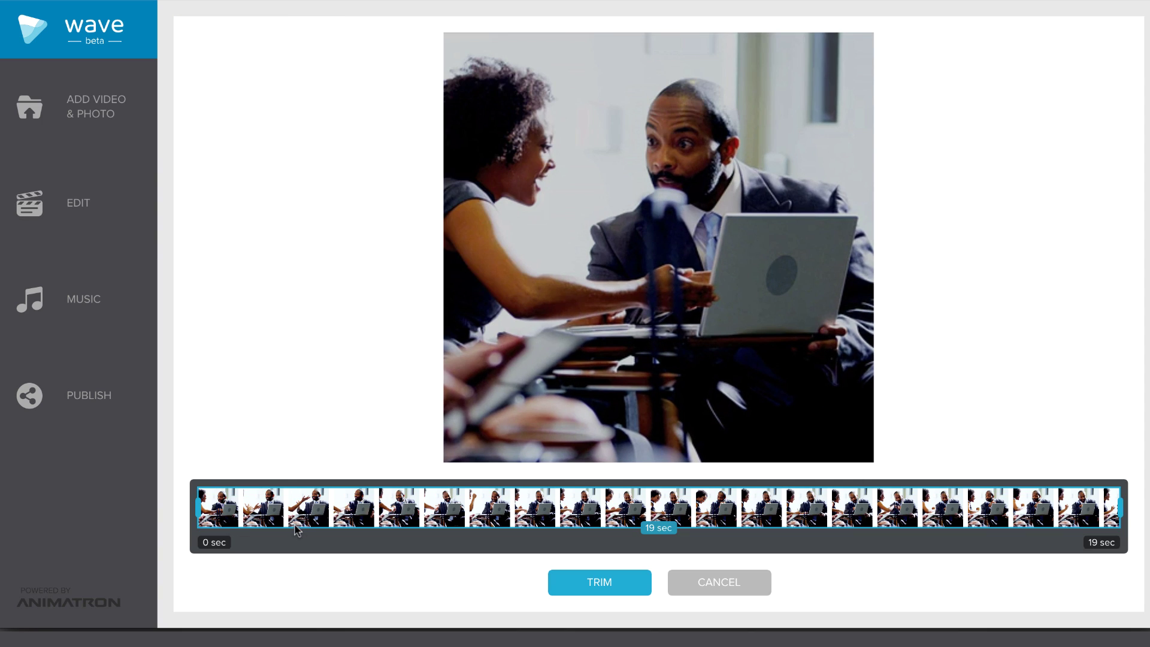
{"action": "left_click_drag", "start_coordinate": [198, 508], "coordinate": [295, 508]}
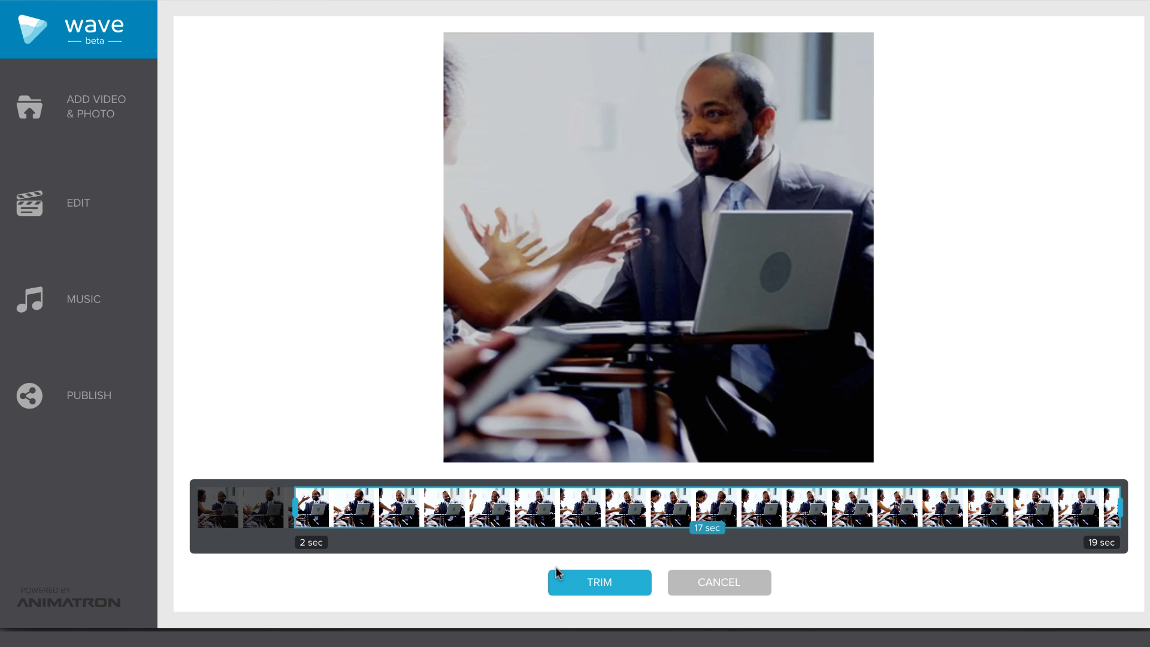
{"action": "left_click", "coordinate": [596, 584]}
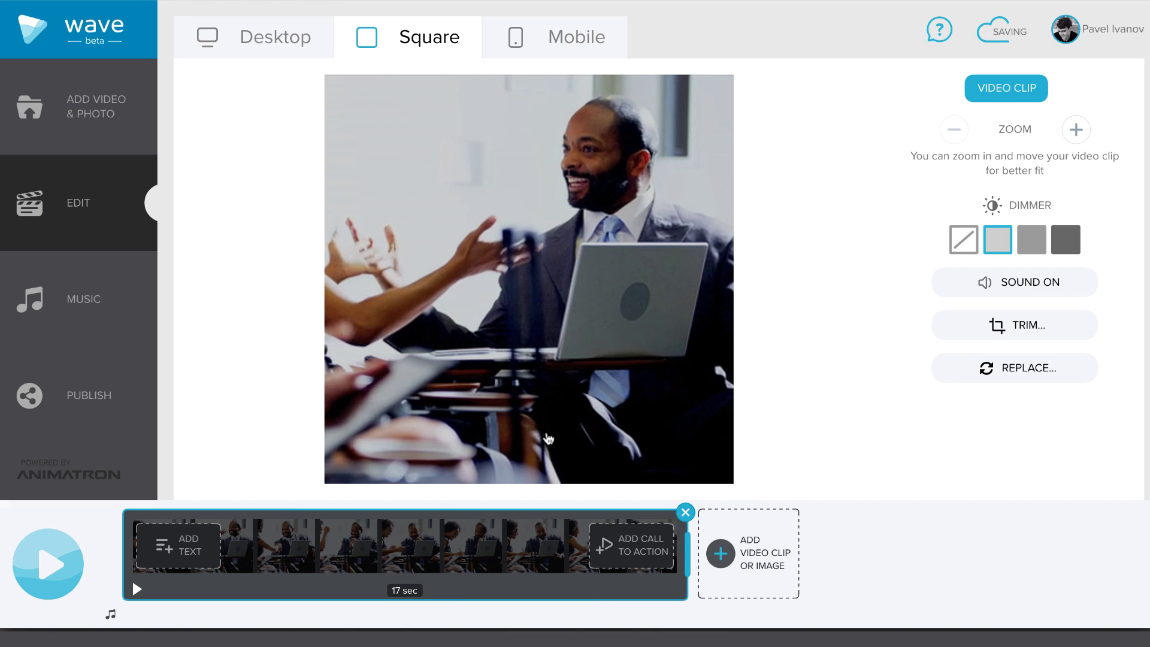
- Browse library replacement clips, then cancel to keep the current meeting clip
{"action": "left_click", "coordinate": [987, 370]}
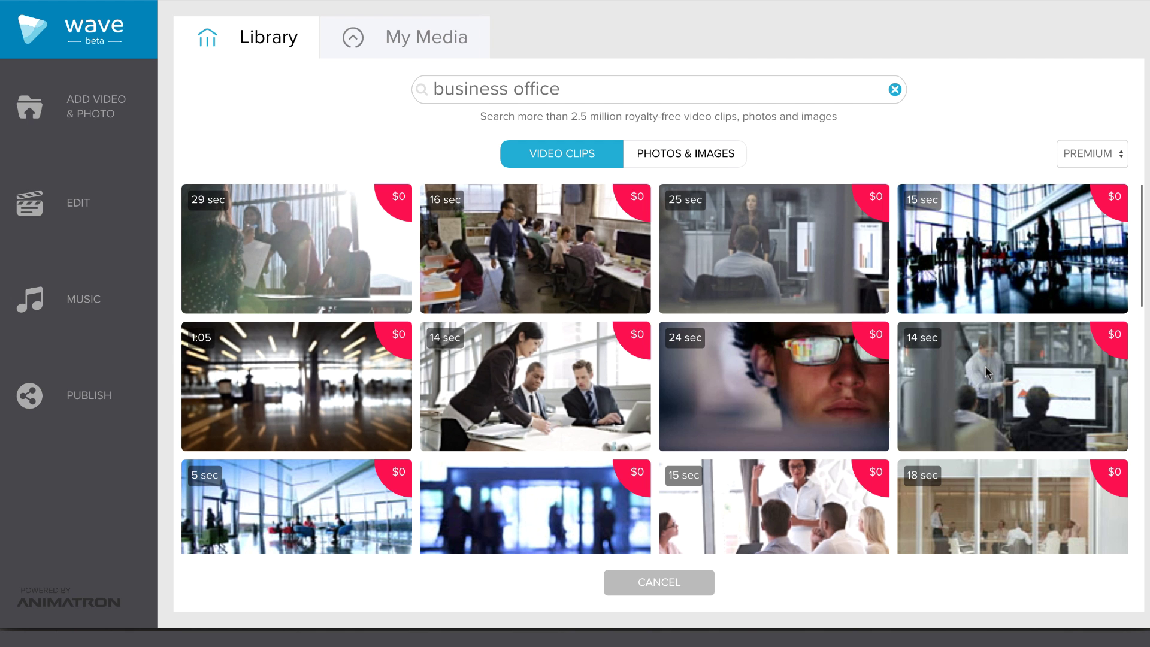
{"action": "mouse_move", "coordinate": [985, 272]}
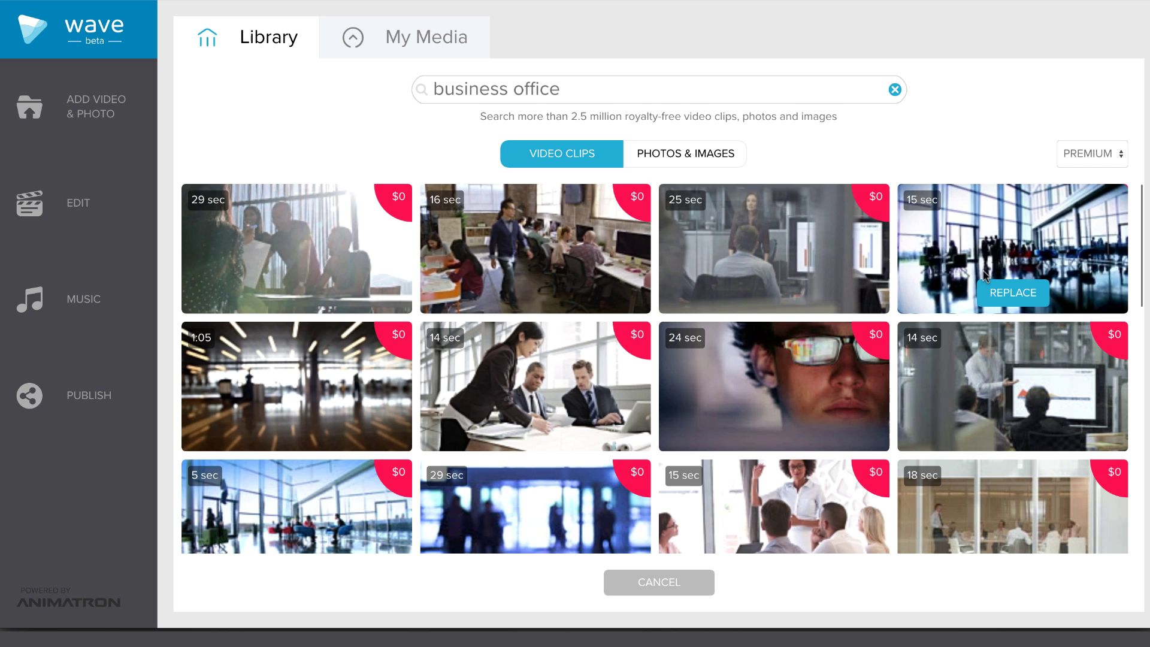
{"action": "mouse_move", "coordinate": [590, 449]}
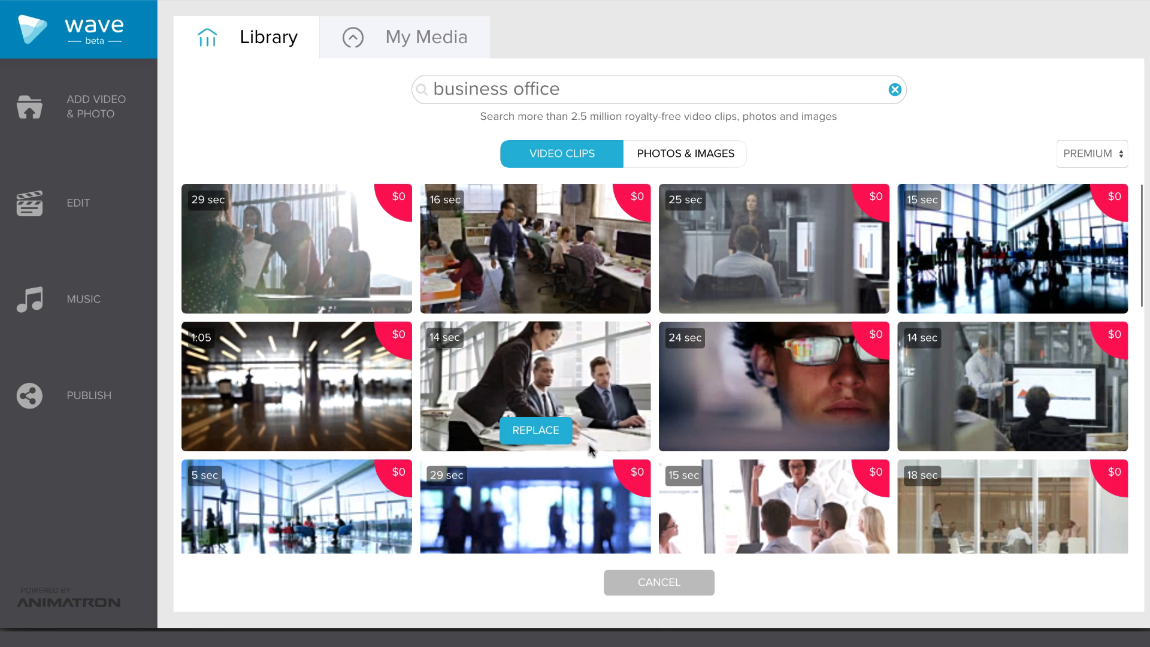
{"action": "left_click", "coordinate": [648, 582]}
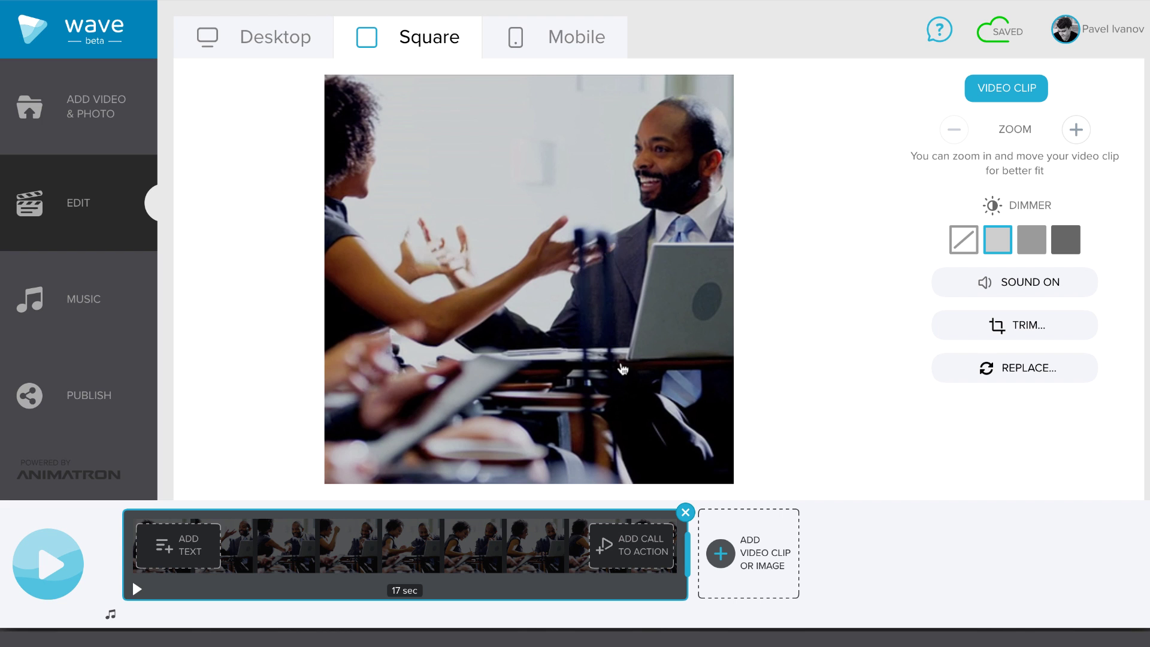
- Nudge the video within the Square frame and move it left in the Mobile frame
{"action": "left_click_drag", "start_coordinate": [577, 215], "coordinate": [575, 144]}
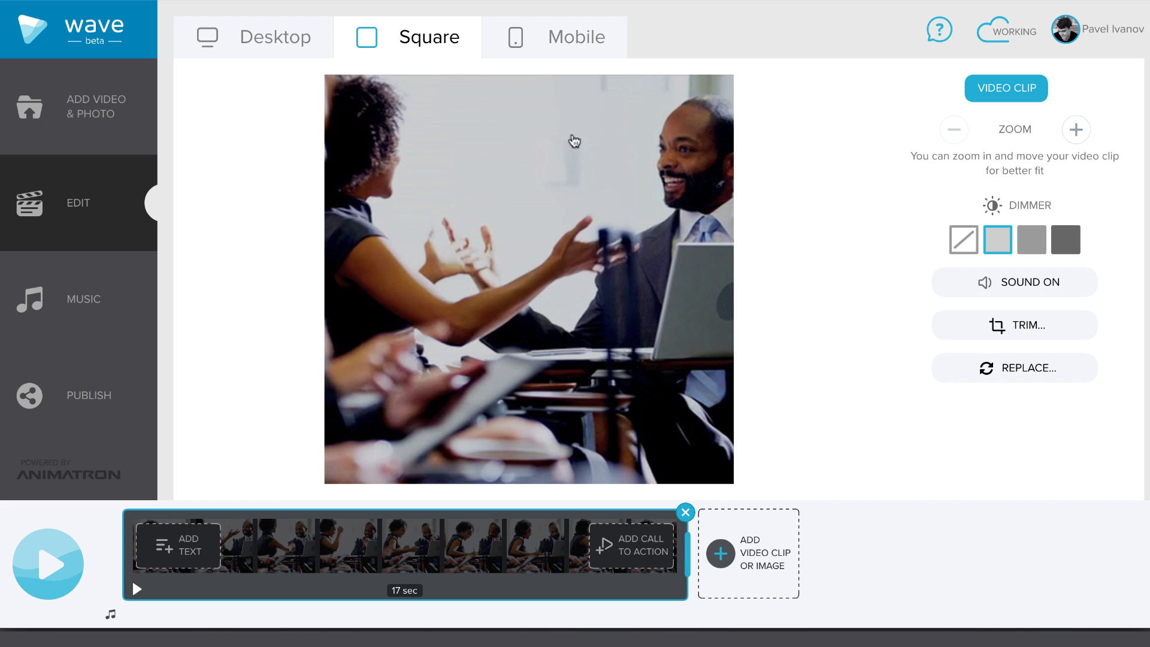
{"action": "left_click", "coordinate": [247, 53]}
{"action": "left_click", "coordinate": [408, 37]}
{"action": "left_click", "coordinate": [541, 40]}
{"action": "left_click_drag", "start_coordinate": [586, 120], "coordinate": [462, 118]}
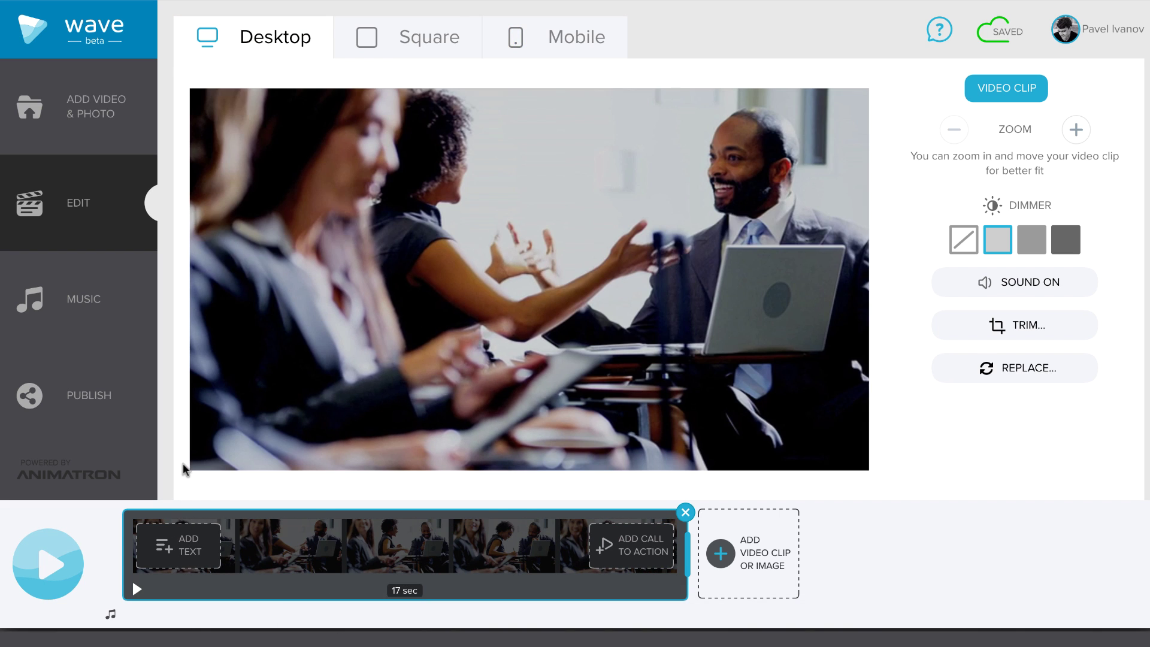
- Add a caption 'Be so good' with a second line 'They can't ignore you'
{"action": "left_click", "coordinate": [172, 554]}
{"action": "double_click", "coordinate": [584, 288]}
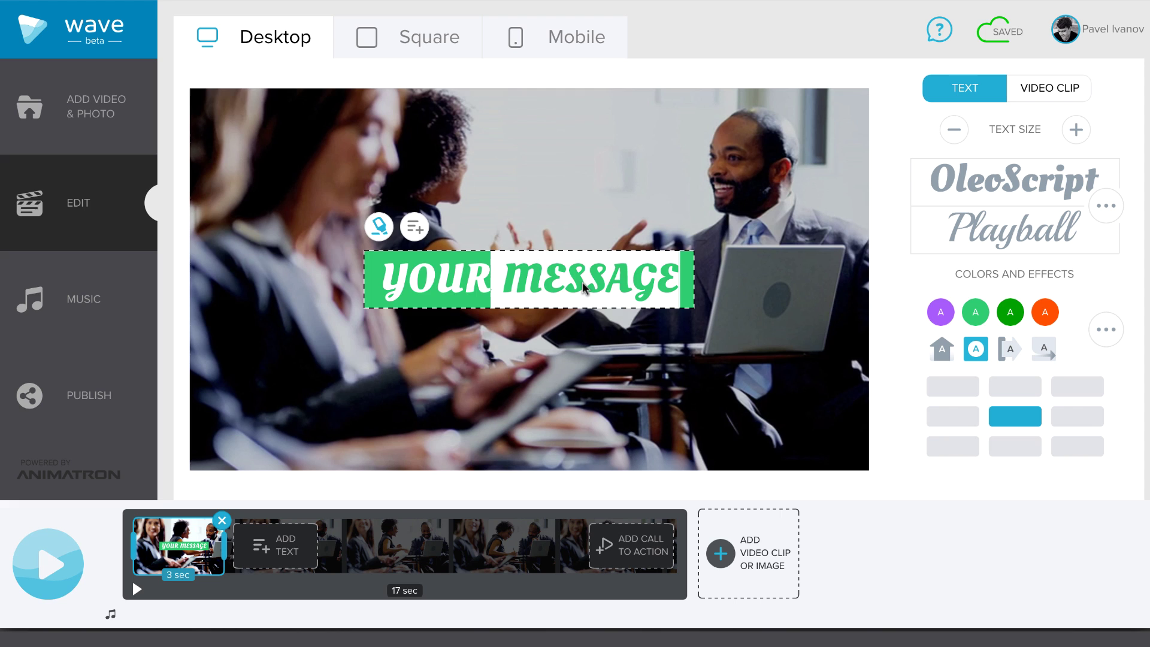
{"action": "key", "text": "BackSpace"}
{"action": "key", "text": "BackSpace"}
{"action": "key", "text": "BackSpace"}
{"action": "key", "text": "BackSpace"}
{"action": "key", "text": "BackSpace"}
{"action": "key", "text": "BackSpace"}
{"action": "type", "text": "Be"}
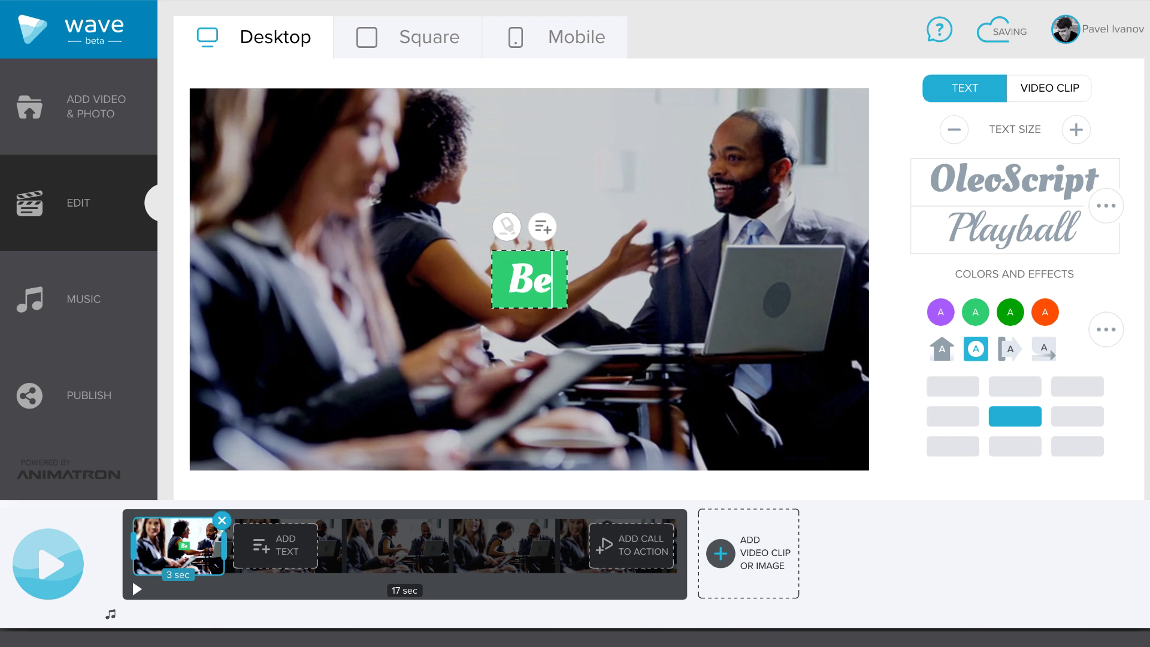
{"action": "type", "text": " so good"}
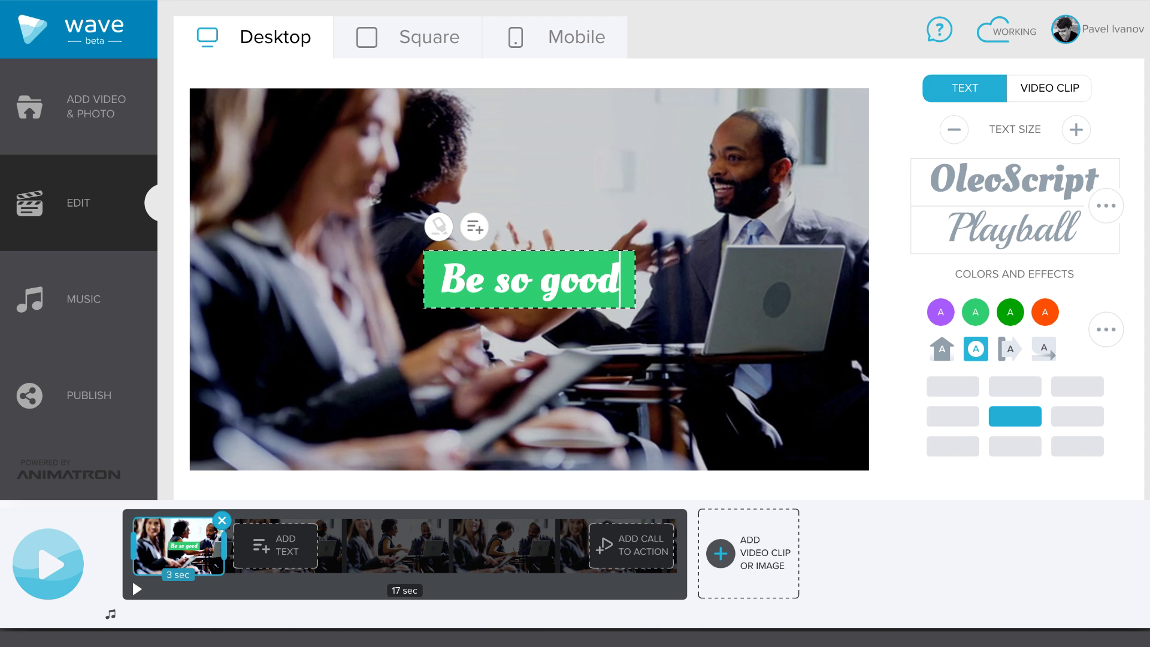
{"action": "left_click", "coordinate": [475, 226]}
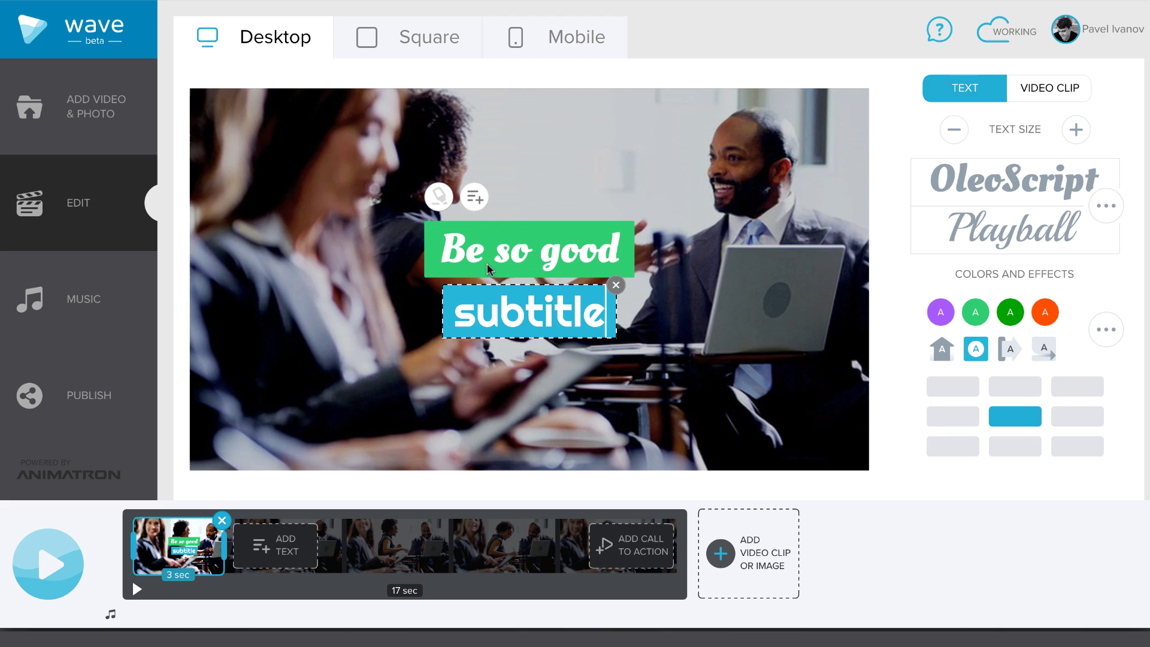
{"action": "key", "text": "ctrl+a"}
{"action": "type", "text": "They can't ignore you"}
- Give the second line Playball font and a dark green background, place the caption bottom-left, enlarged
{"action": "left_click", "coordinate": [1101, 207]}
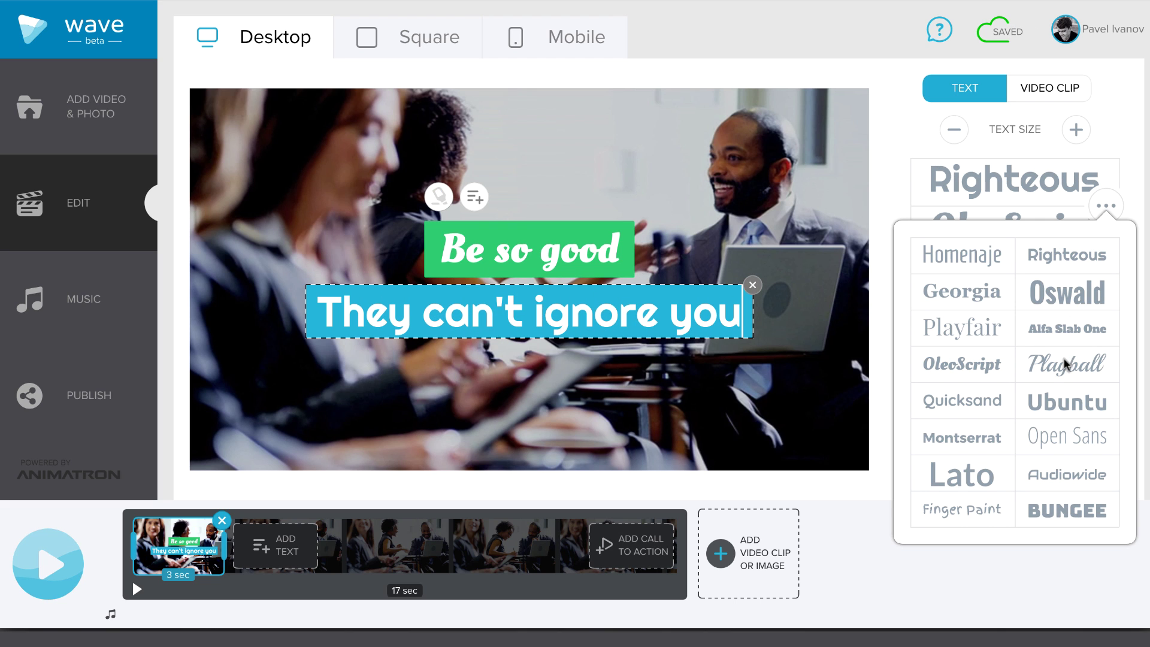
{"action": "left_click", "coordinate": [1065, 364]}
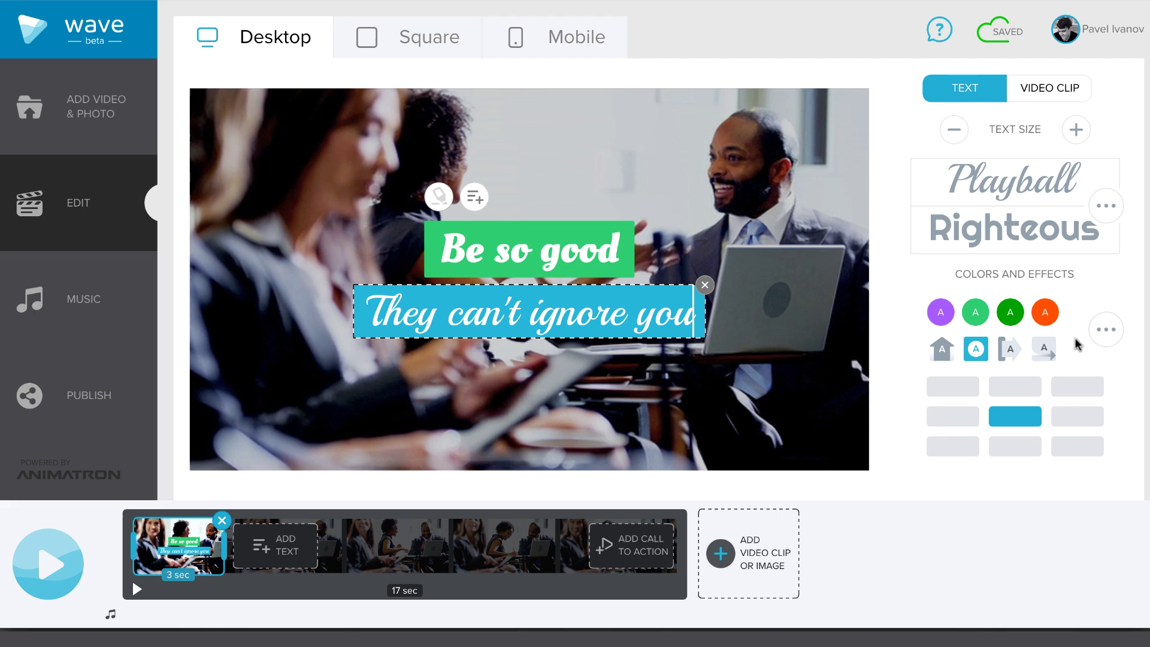
{"action": "left_click", "coordinate": [977, 316]}
{"action": "left_click", "coordinate": [1009, 313]}
{"action": "double_click", "coordinate": [674, 323]}
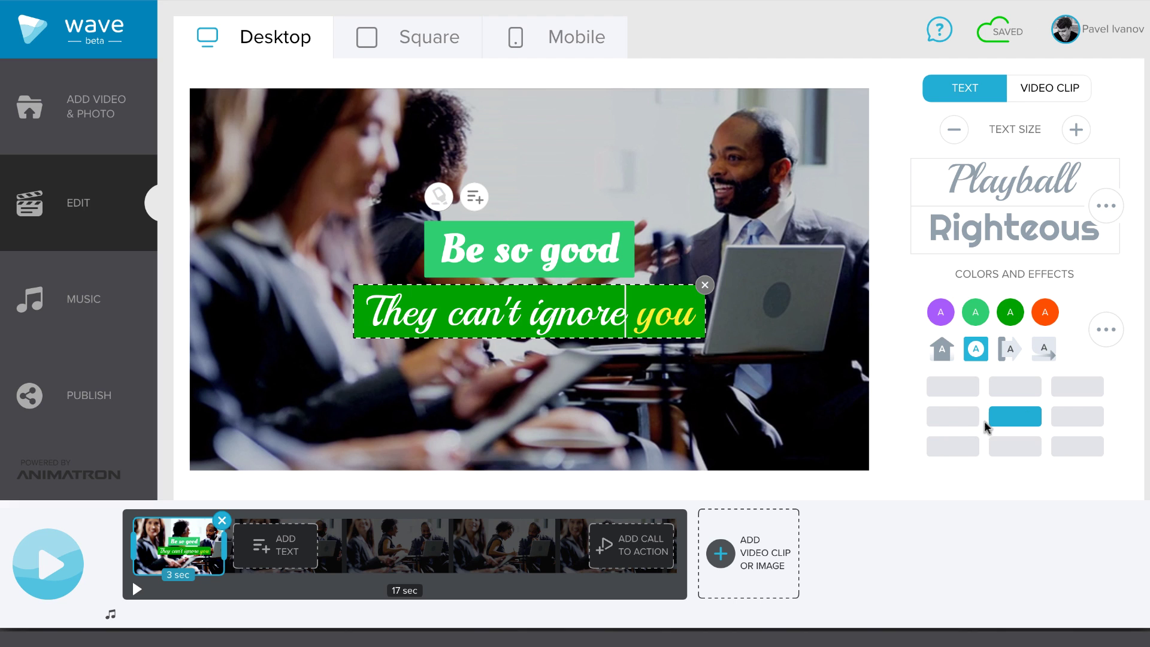
{"action": "left_click", "coordinate": [955, 419]}
{"action": "left_click", "coordinate": [954, 448]}
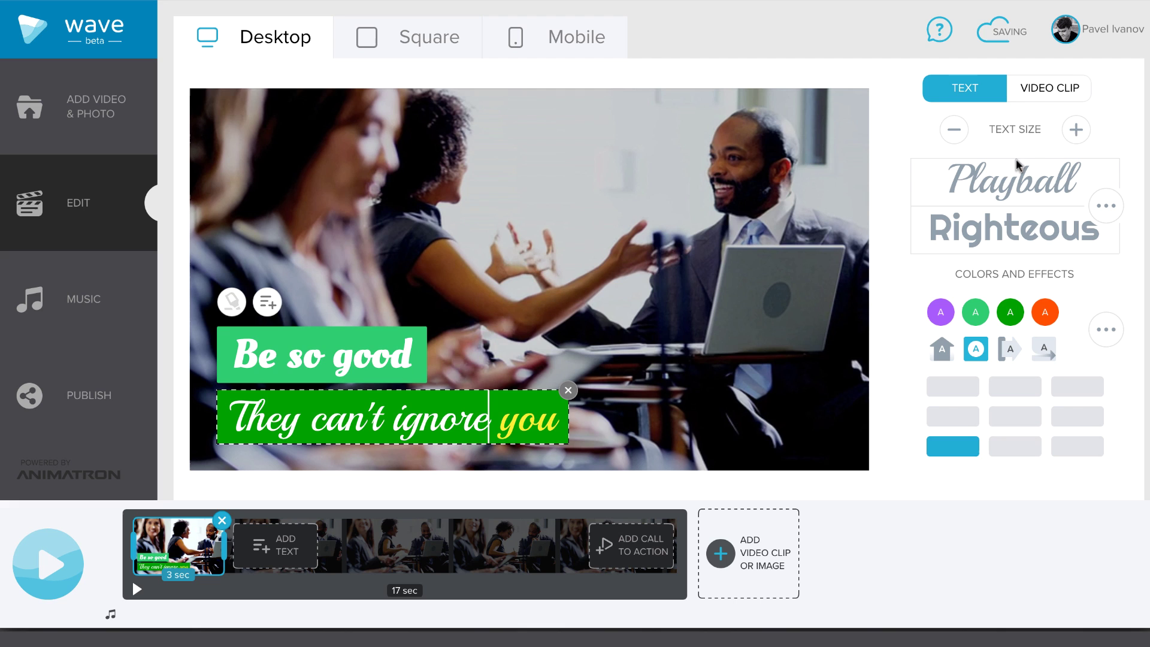
{"action": "left_click", "coordinate": [1076, 129]}
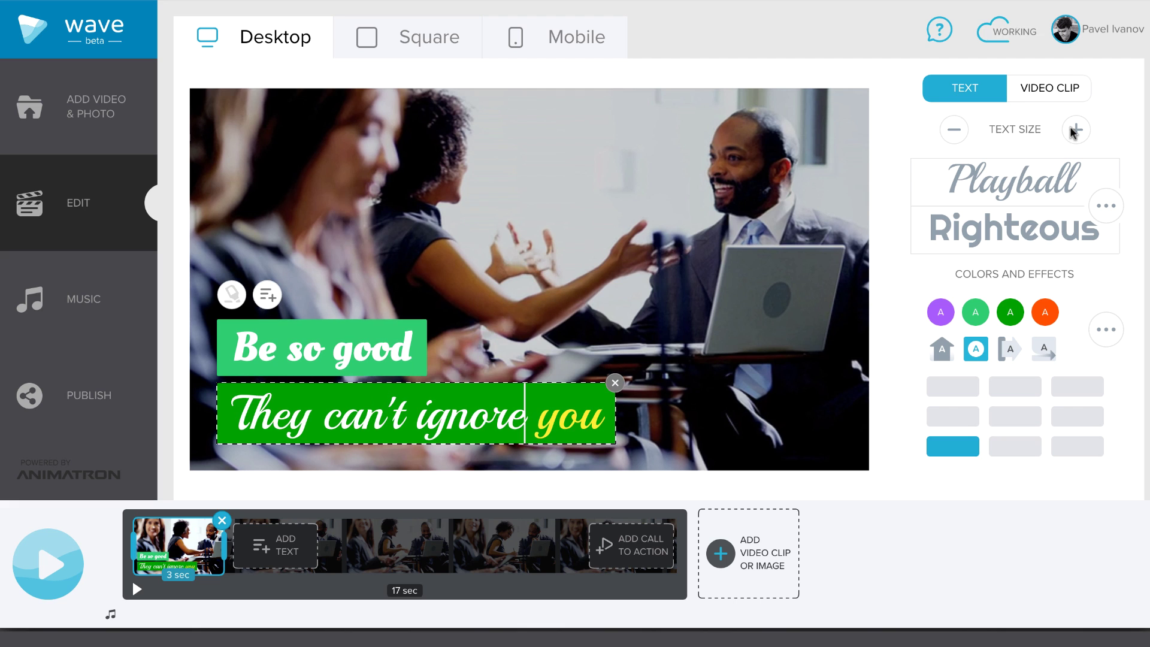
- Apply the split-letter entrance animation to the caption
{"action": "left_click", "coordinate": [1106, 331]}
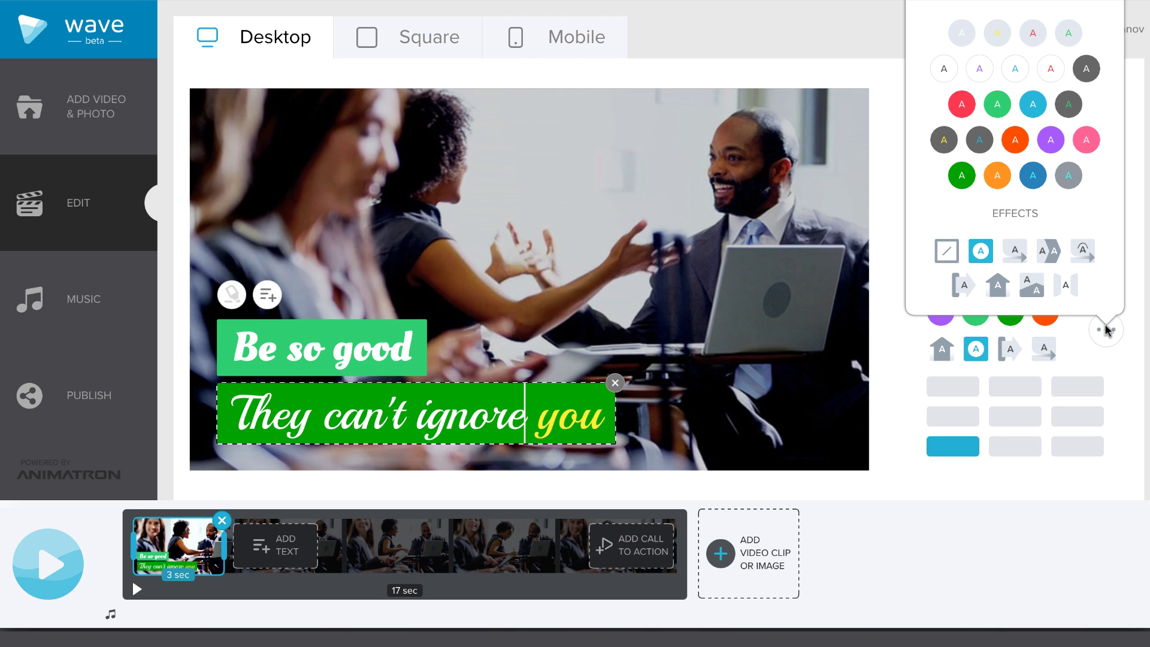
{"action": "left_click", "coordinate": [1016, 256]}
{"action": "left_click", "coordinate": [998, 280]}
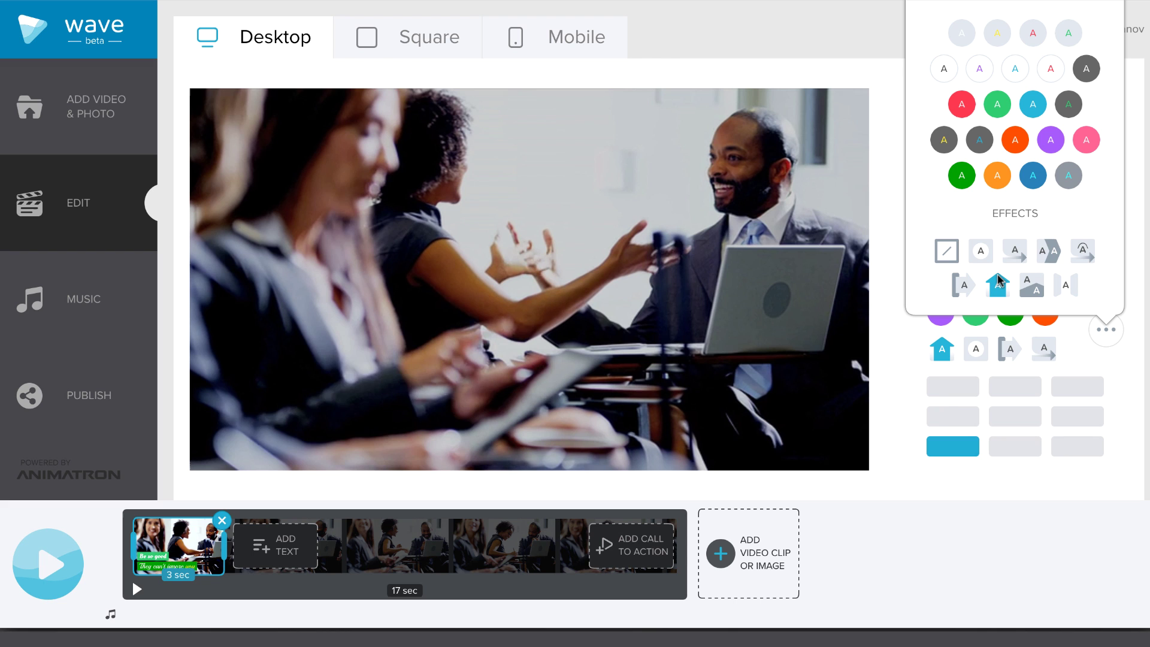
{"action": "left_click", "coordinate": [1032, 285]}
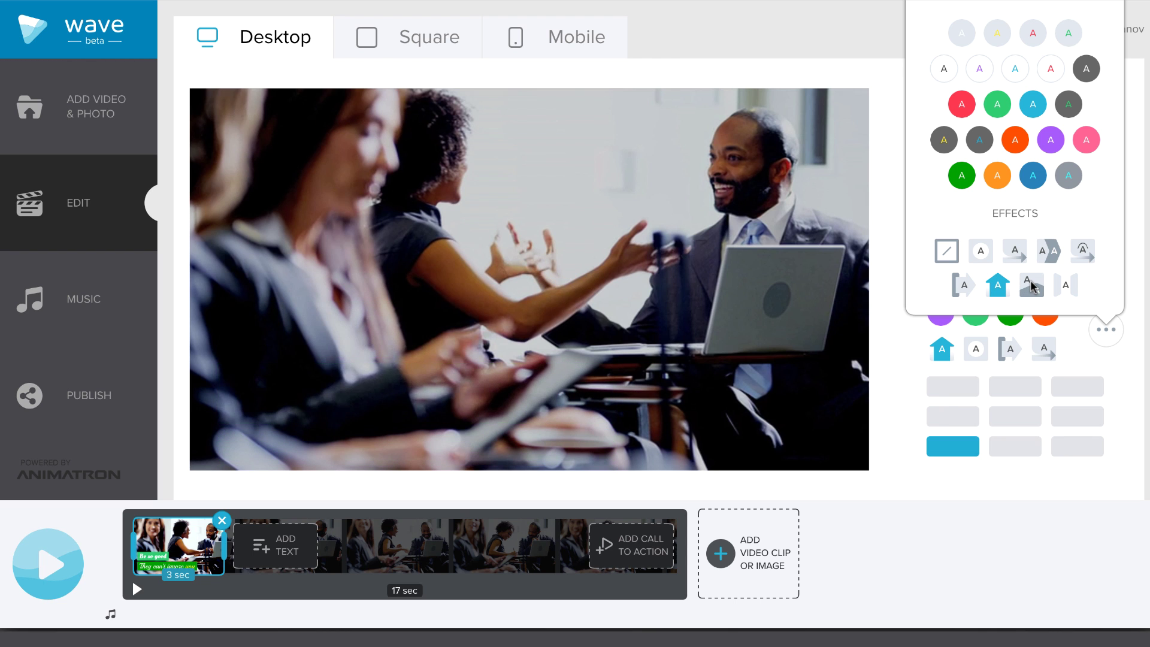
{"action": "left_click", "coordinate": [1001, 533]}
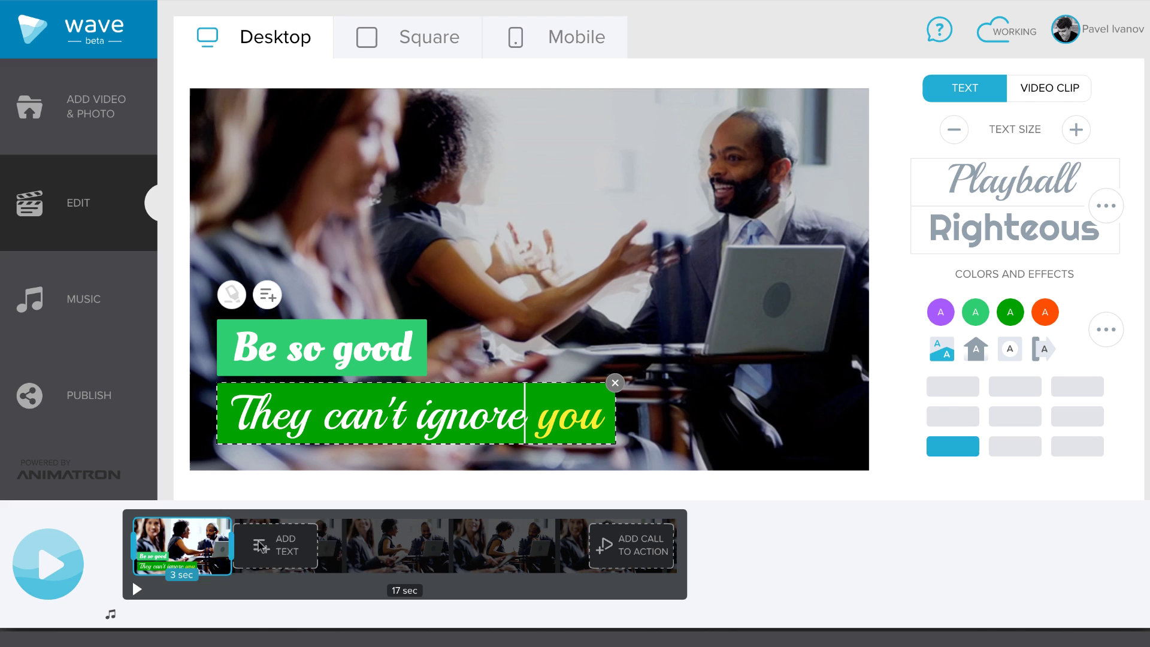
- Lengthen the caption from 3 to 8 seconds and add another caption to the first scene
{"action": "left_click_drag", "start_coordinate": [262, 546], "coordinate": [407, 552]}
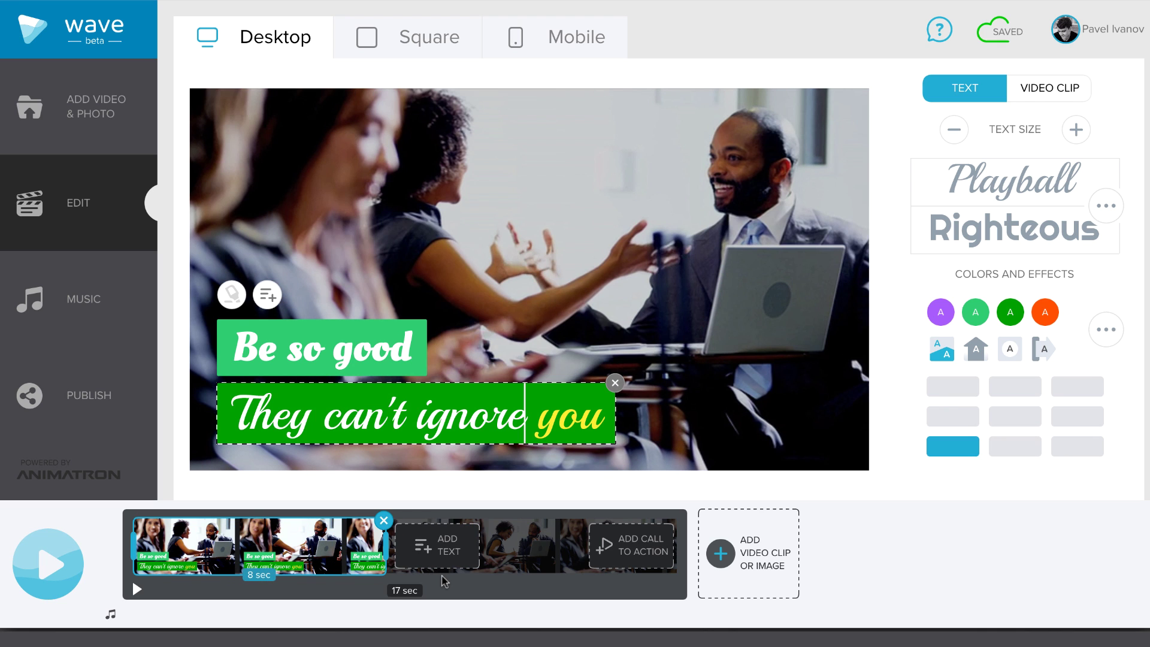
{"action": "left_click", "coordinate": [442, 545]}
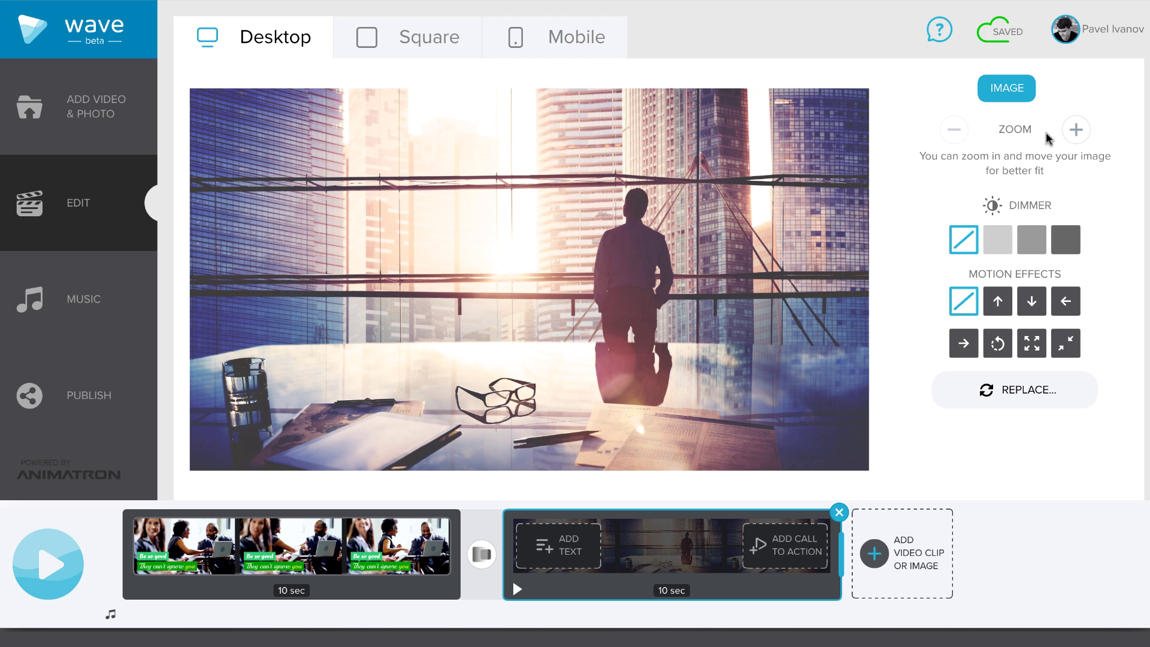
- Zoom and reframe the city image, give it a slow zoom-in motion, and cross-dissolve into it
{"action": "left_click", "coordinate": [1076, 130]}
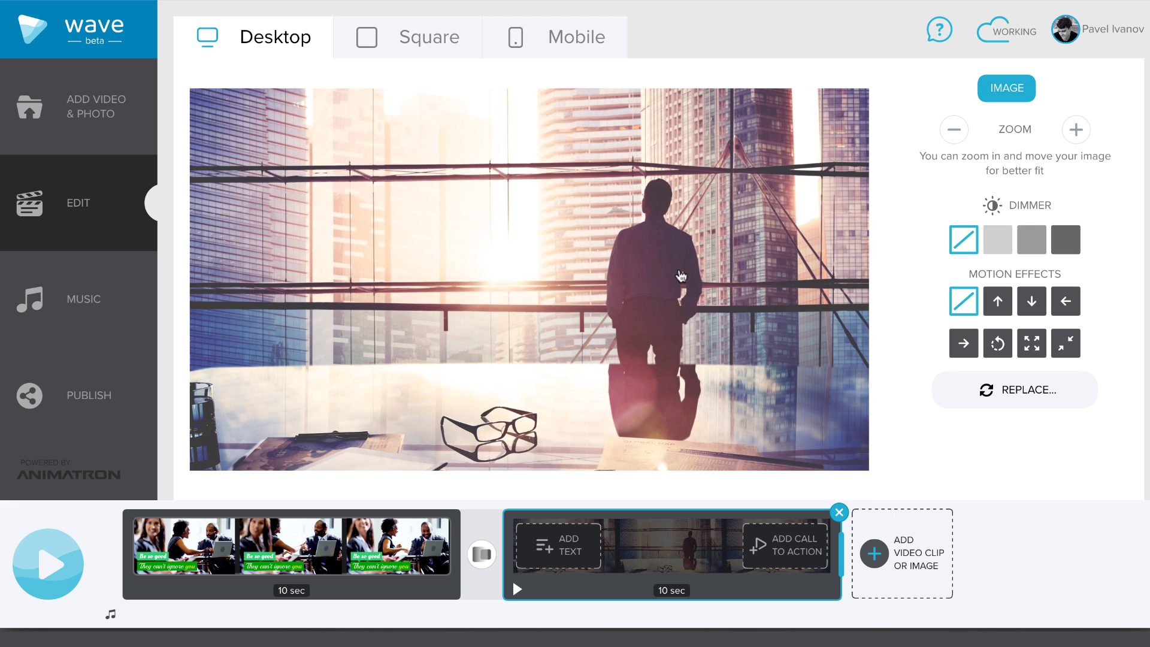
{"action": "left_click_drag", "start_coordinate": [681, 277], "coordinate": [577, 299]}
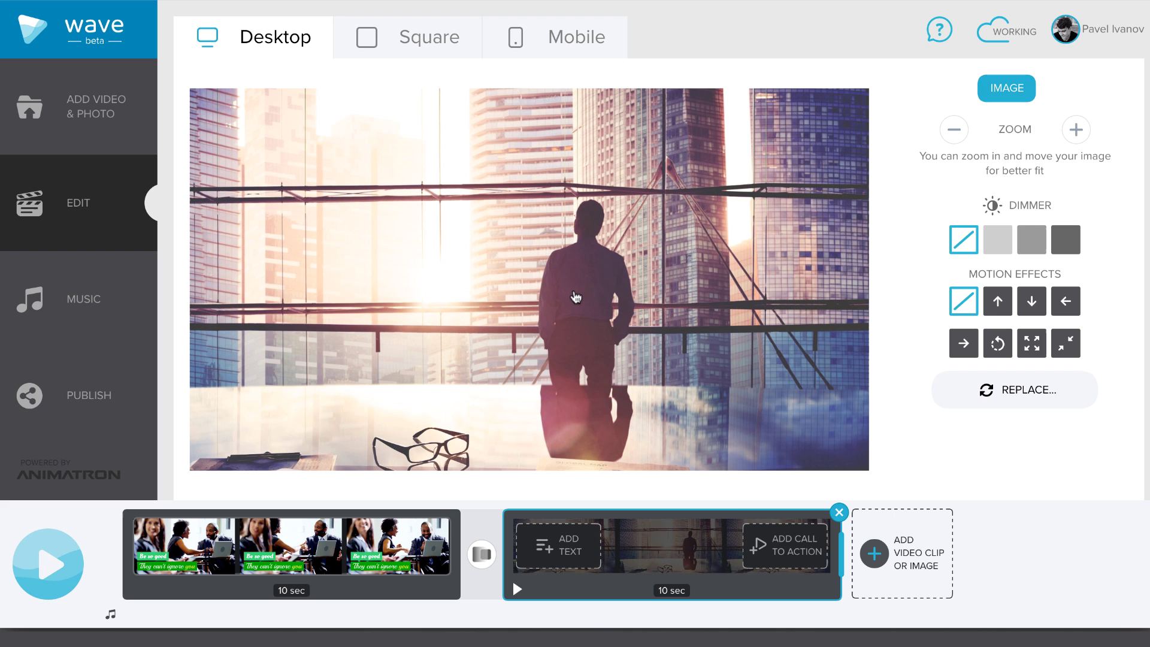
{"action": "left_click", "coordinate": [1028, 304]}
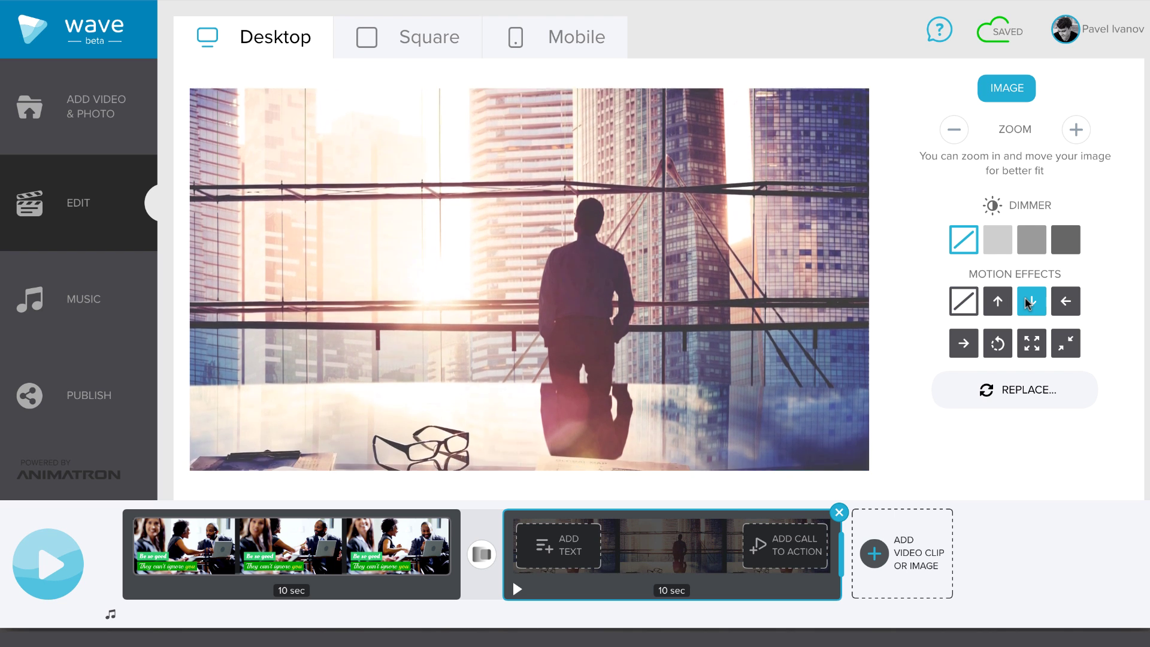
{"action": "left_click", "coordinate": [1031, 343]}
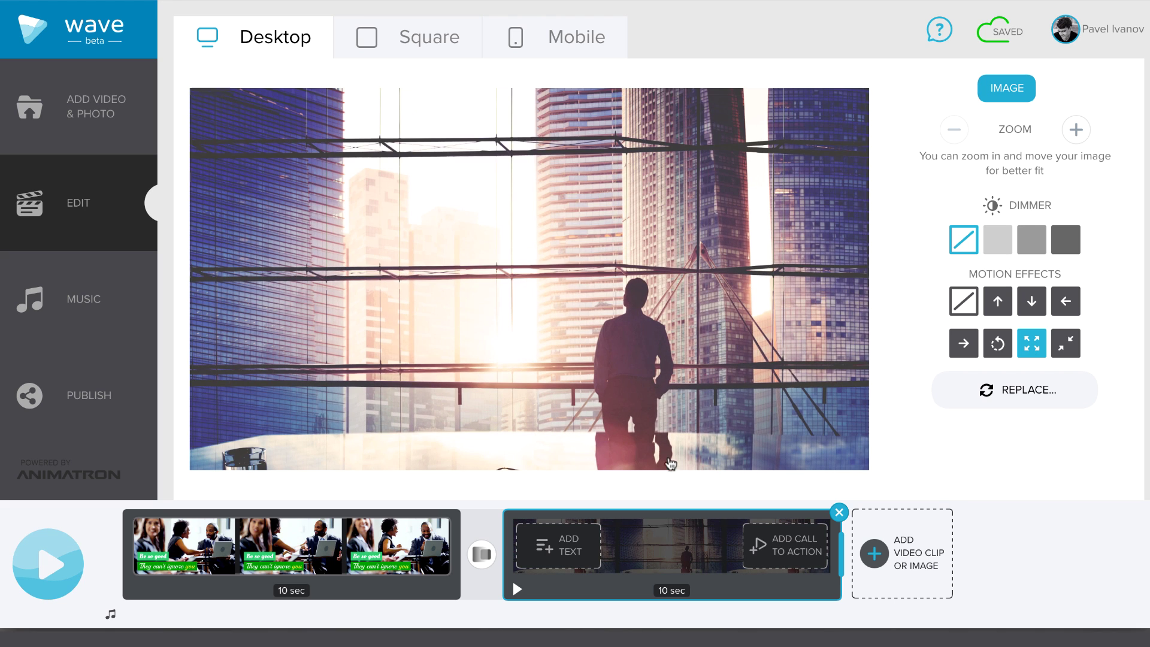
{"action": "left_click", "coordinate": [481, 554]}
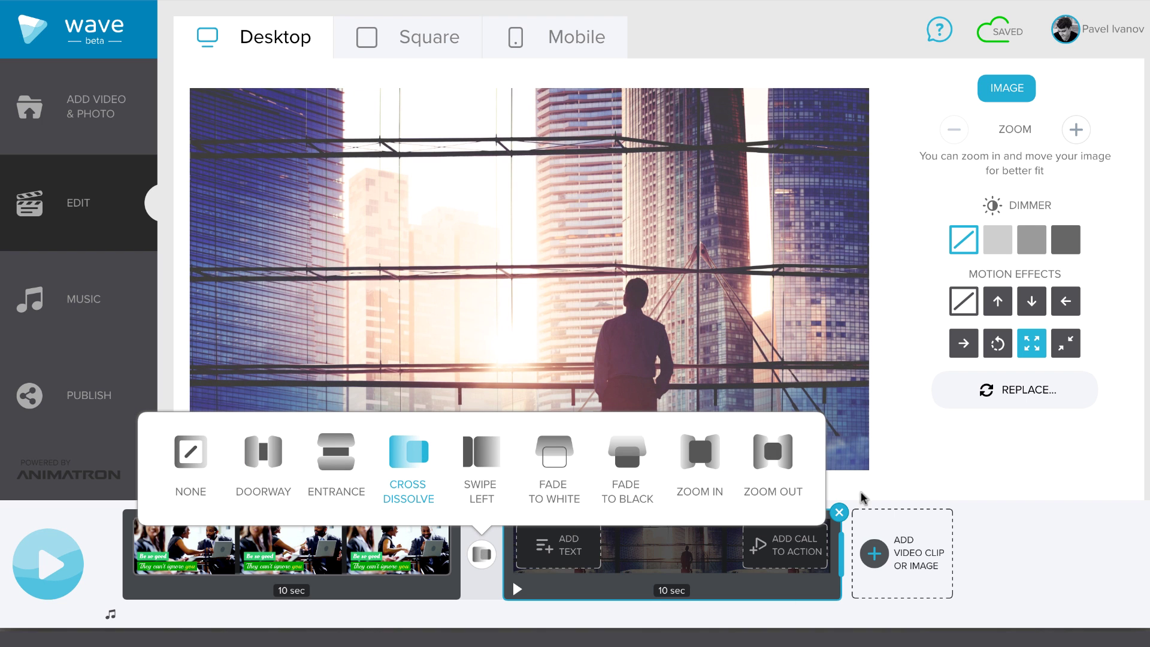
- Add the sunset silhouette video clip as a scene and preview it and the whole video
{"action": "left_click", "coordinate": [871, 548]}
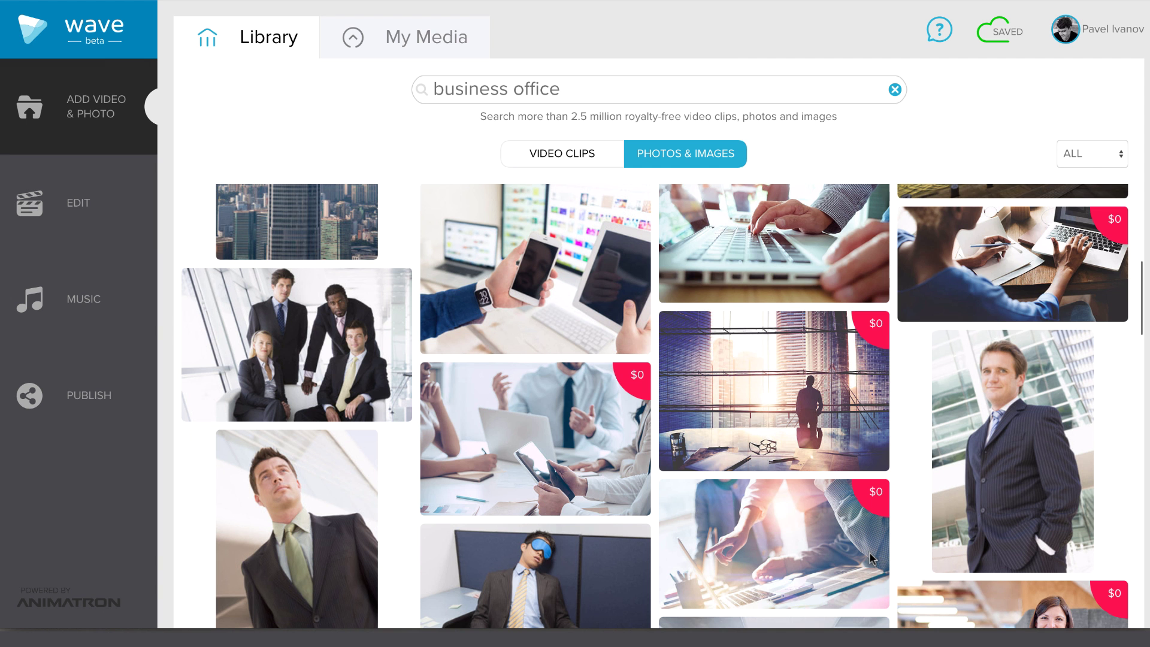
{"action": "left_click", "coordinate": [538, 152]}
{"action": "mouse_move", "coordinate": [737, 406]}
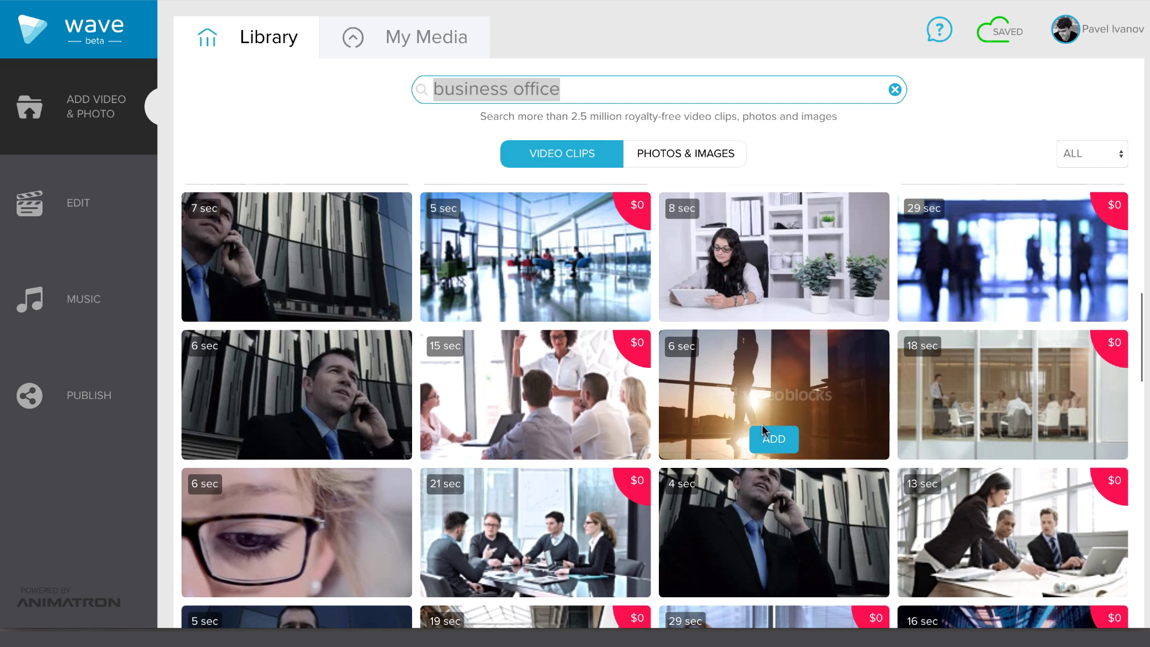
{"action": "left_click", "coordinate": [773, 439]}
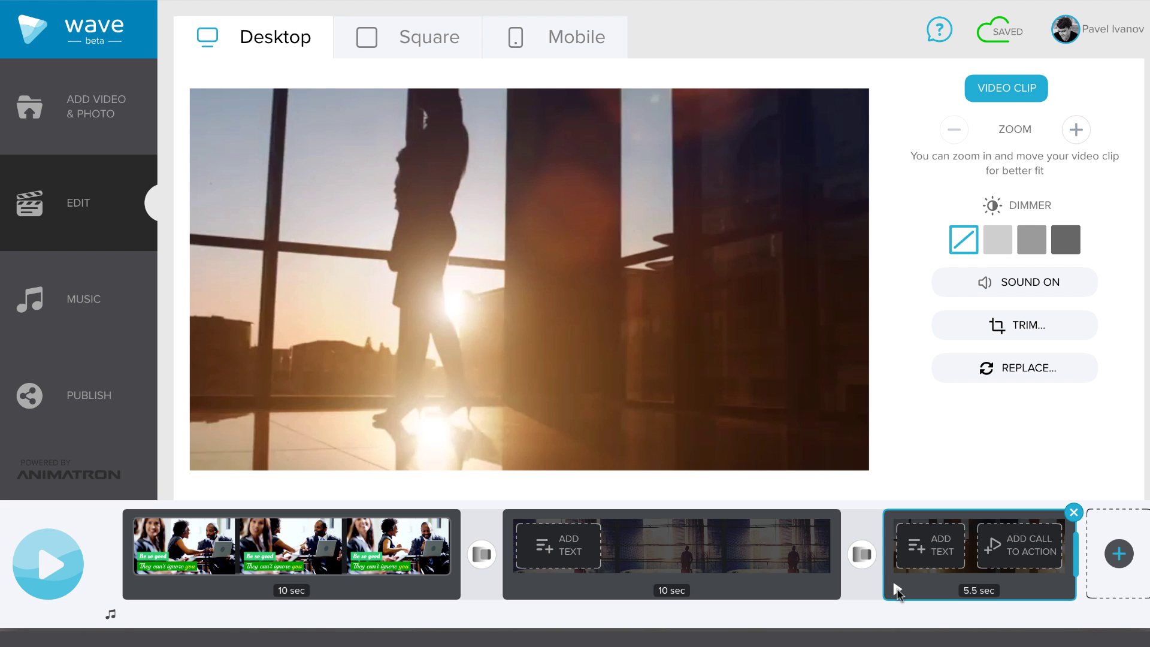
{"action": "left_click", "coordinate": [897, 591]}
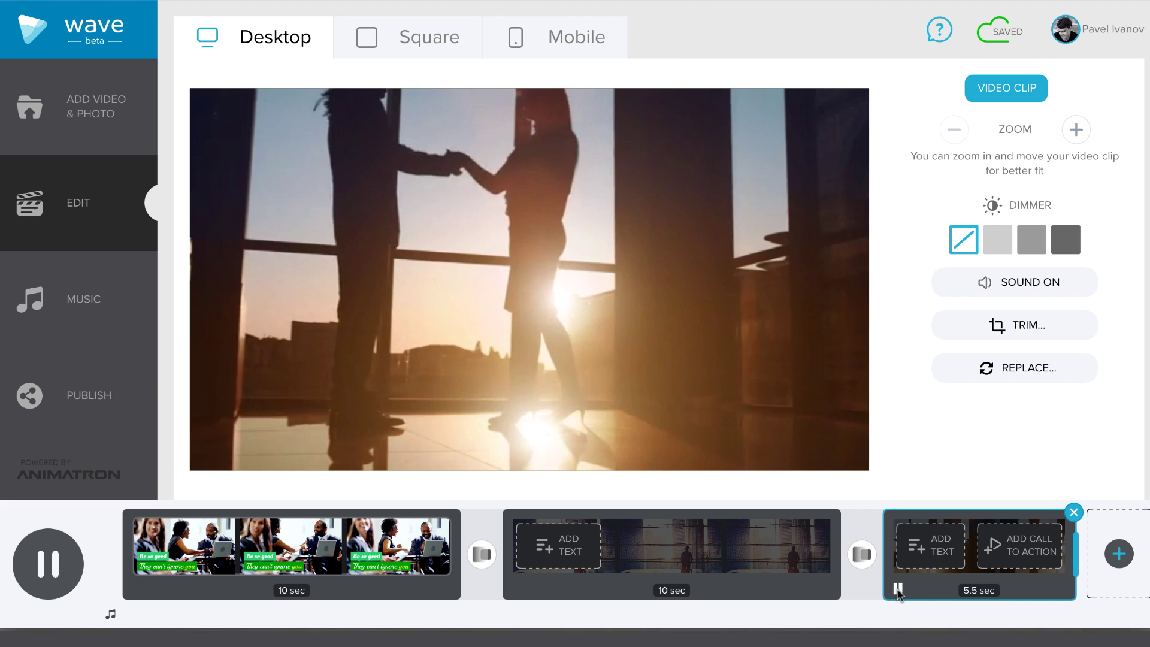
{"action": "left_click", "coordinate": [897, 591]}
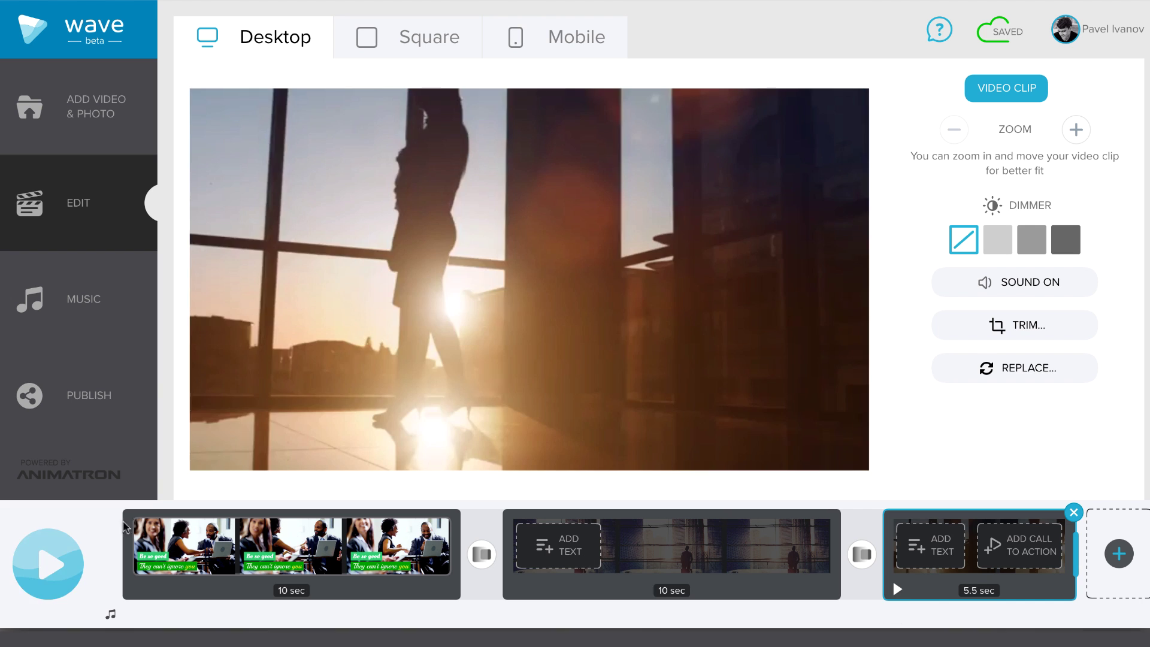
{"action": "left_click", "coordinate": [58, 546]}
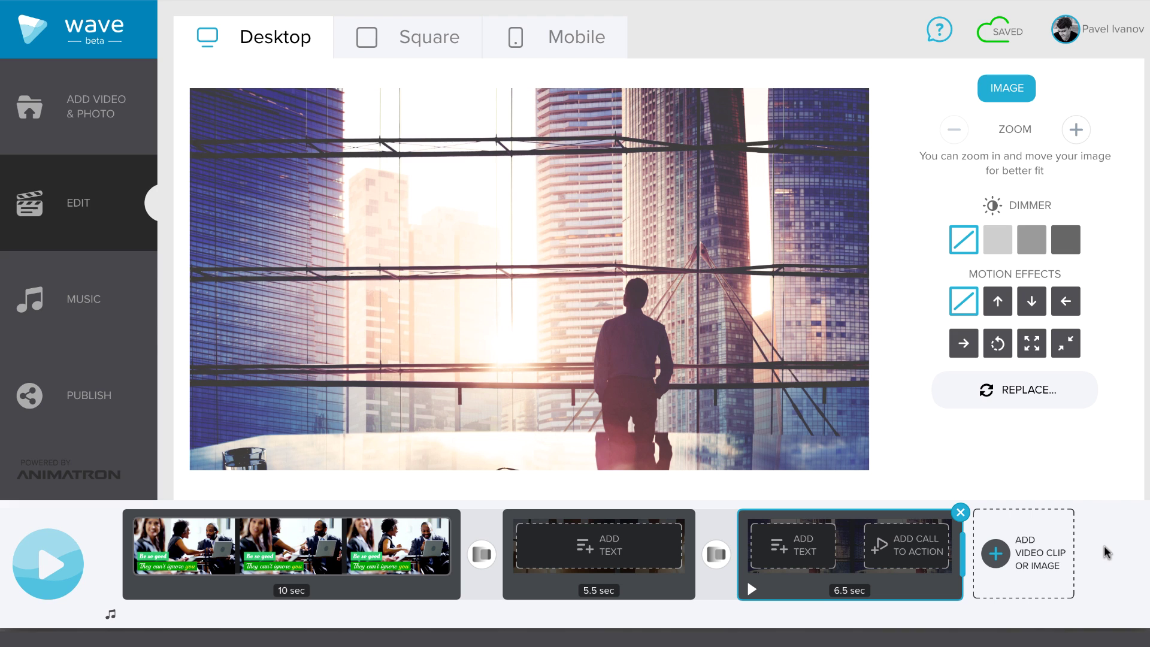
- Add a call-to-action end card reading 'BUSINESS CONSULTING' over 'SIGN UP NOW'
{"action": "left_click", "coordinate": [904, 548]}
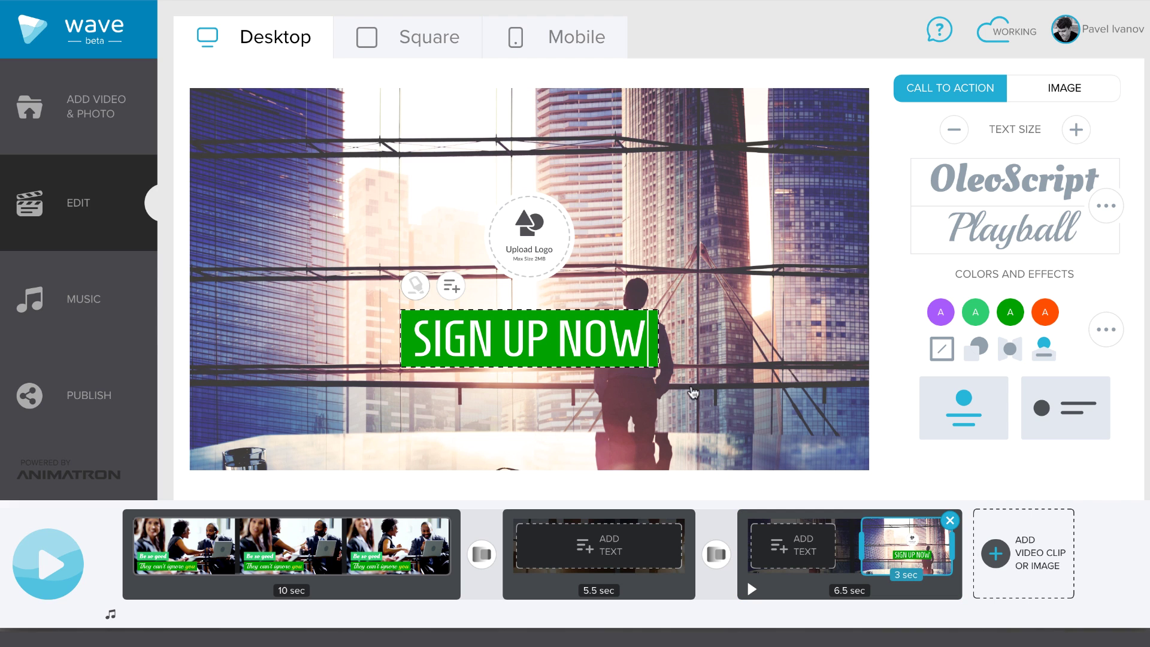
{"action": "key", "text": "BackSpace"}
{"action": "key", "text": "BackSpace"}
{"action": "key", "text": "BackSpace"}
{"action": "key", "text": "BackSpace"}
{"action": "key", "text": "BackSpace"}
{"action": "key", "text": "BackSpace"}
{"action": "key", "text": "BackSpace"}
{"action": "key", "text": "BackSpace"}
{"action": "key", "text": "BackSpace"}
{"action": "key", "text": "BackSpace"}
{"action": "key", "text": "BackSpace"}
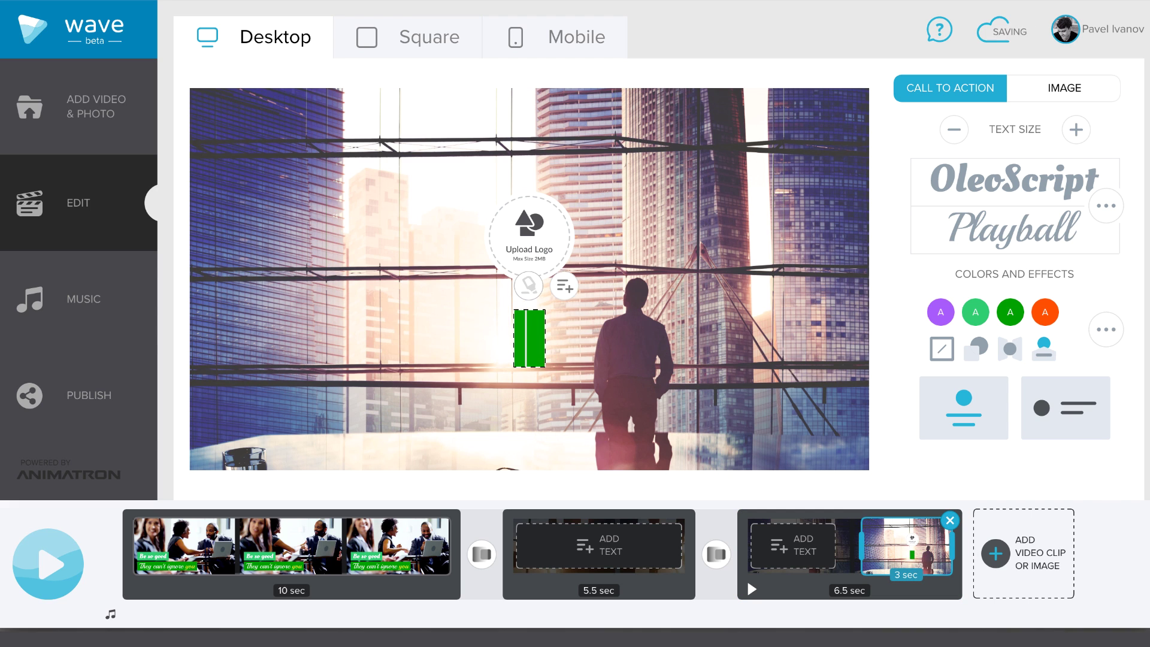
{"action": "type", "text": "BUSINESS CONSULTING"}
{"action": "key", "text": "Return"}
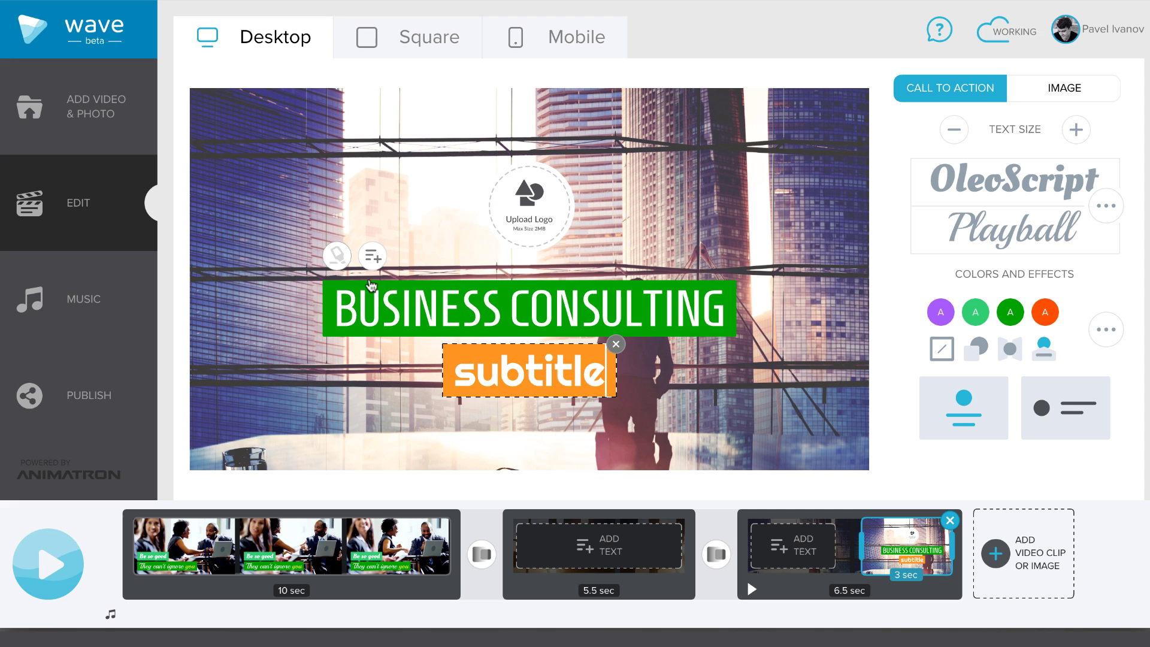
{"action": "type", "text": "SIGN UP NOW"}
{"action": "left_click", "coordinate": [480, 437]}
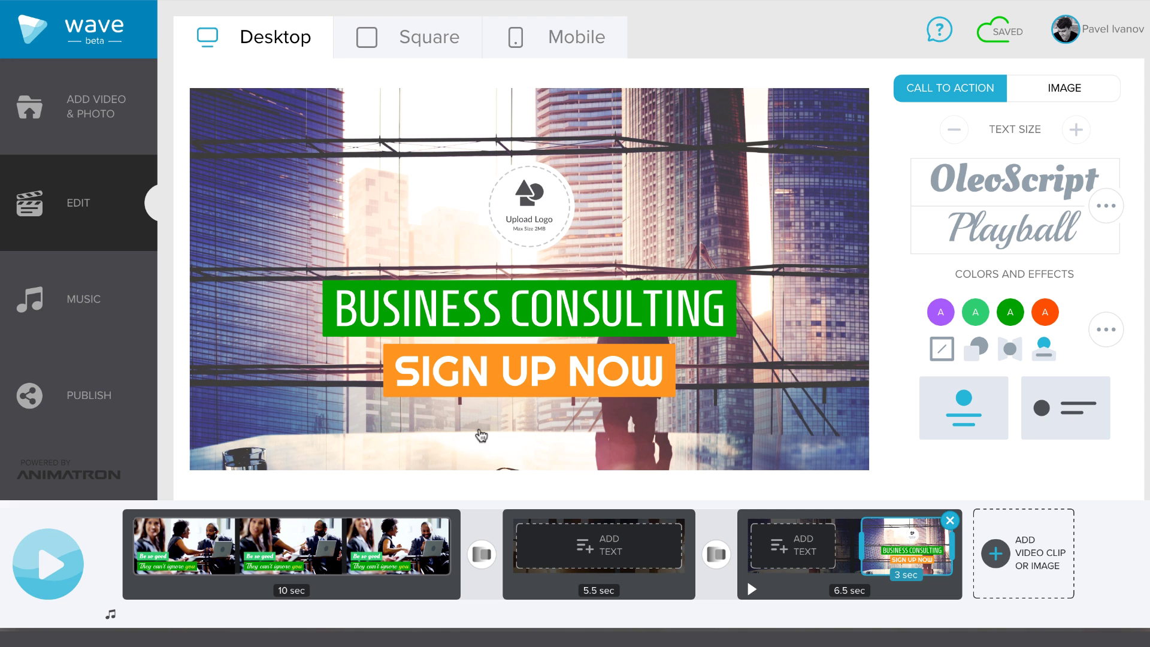
- Upload the Roadmap Business Consulting.png logo and shrink it above the banner
{"action": "left_click", "coordinate": [526, 220]}
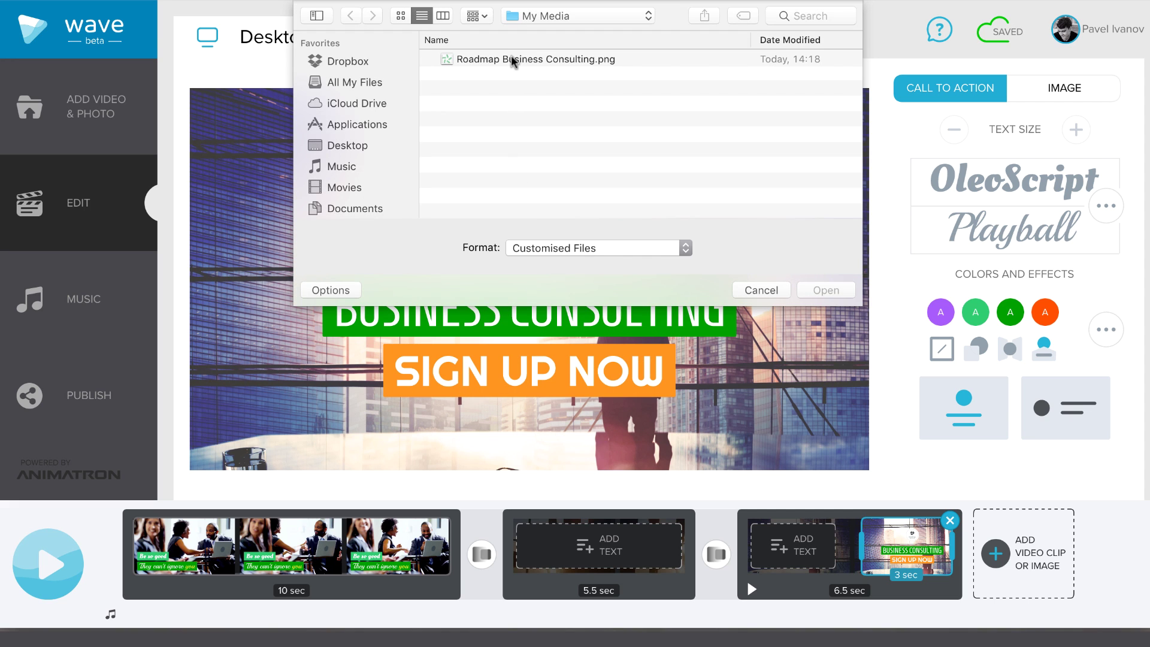
{"action": "double_click", "coordinate": [513, 57]}
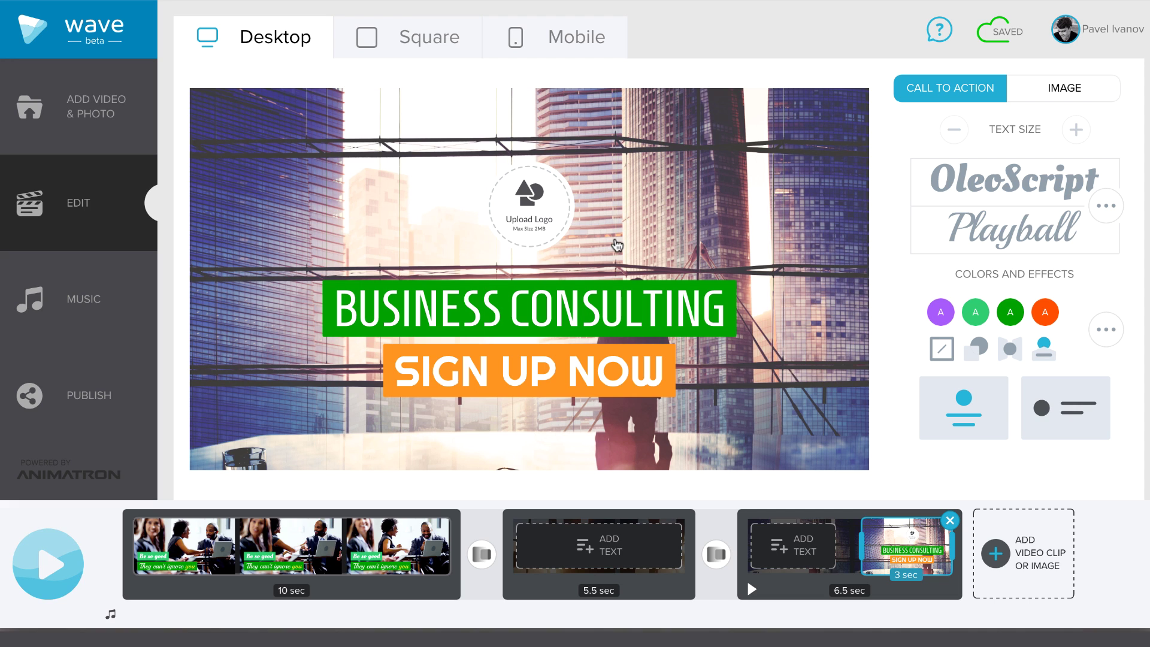
{"action": "left_click_drag", "start_coordinate": [630, 288], "coordinate": [617, 275]}
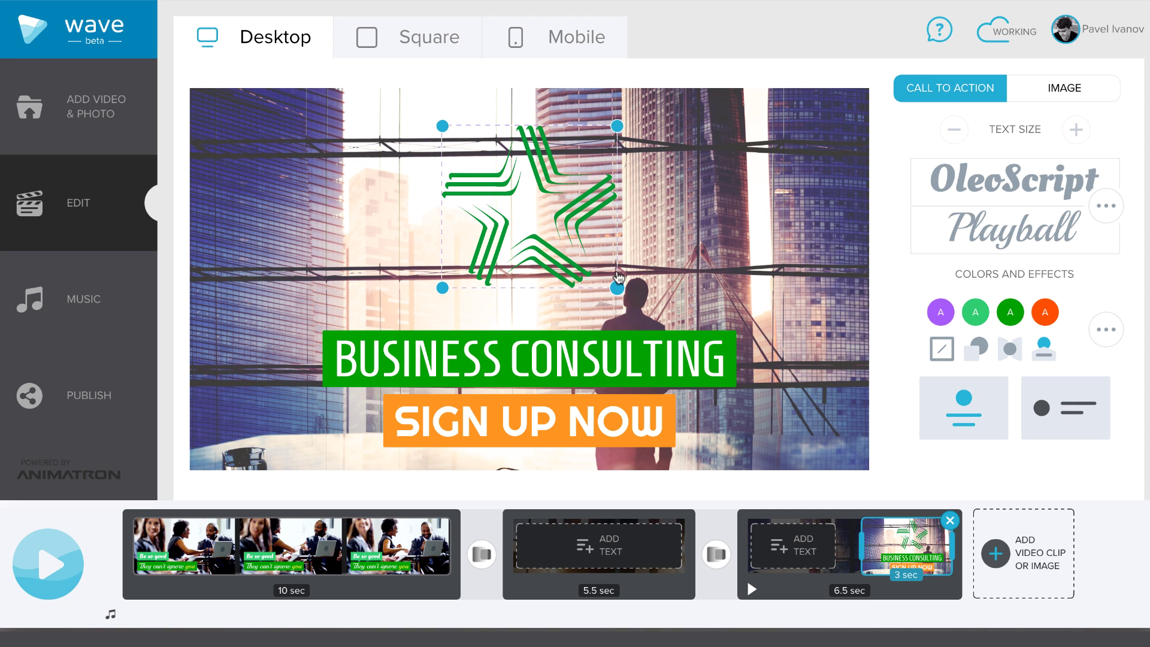
{"action": "left_click", "coordinate": [1099, 554]}
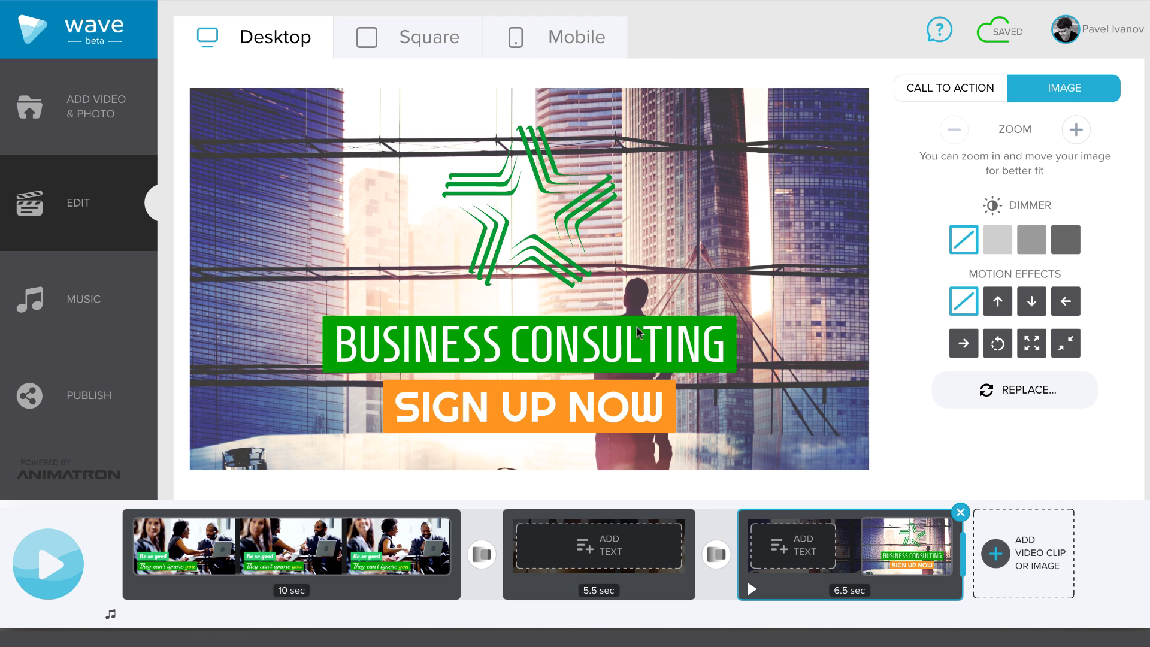
- Use the Brilliant Horizons track from the For Business category as background music
{"action": "left_click", "coordinate": [76, 305]}
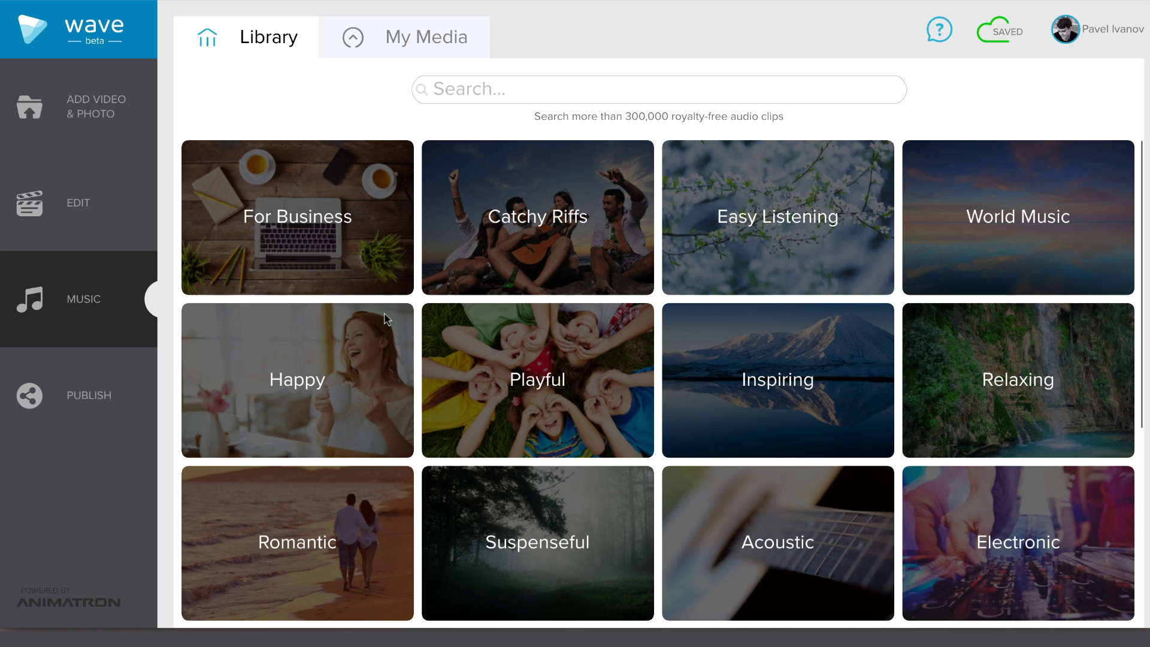
{"action": "left_click", "coordinate": [378, 243]}
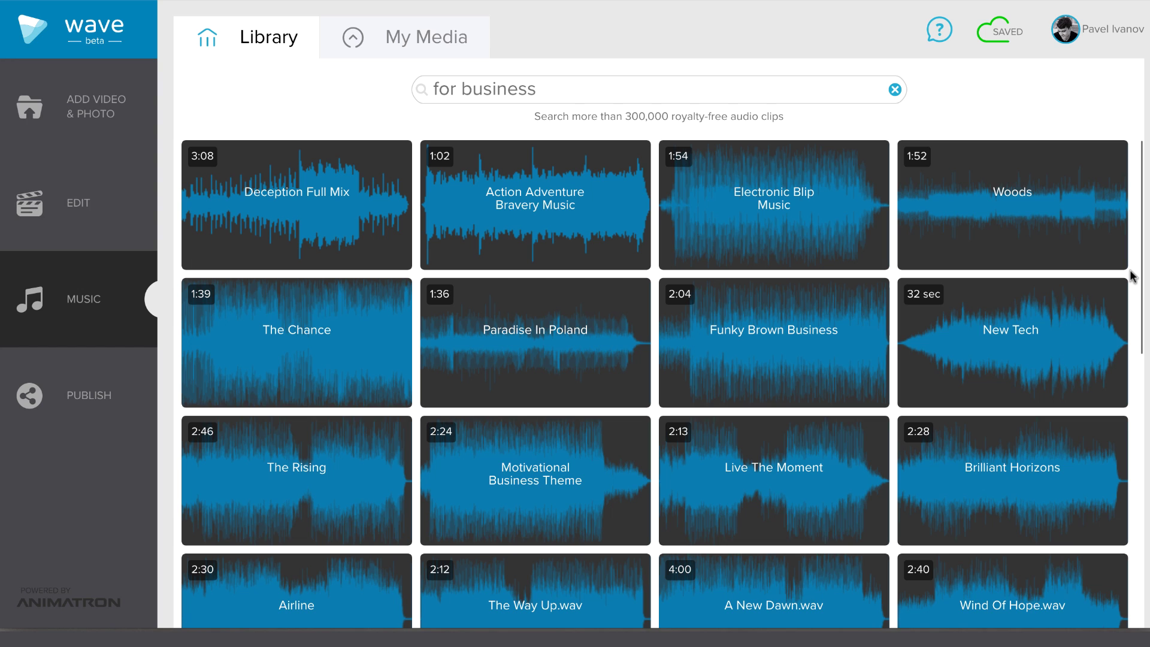
{"action": "mouse_move", "coordinate": [1076, 467]}
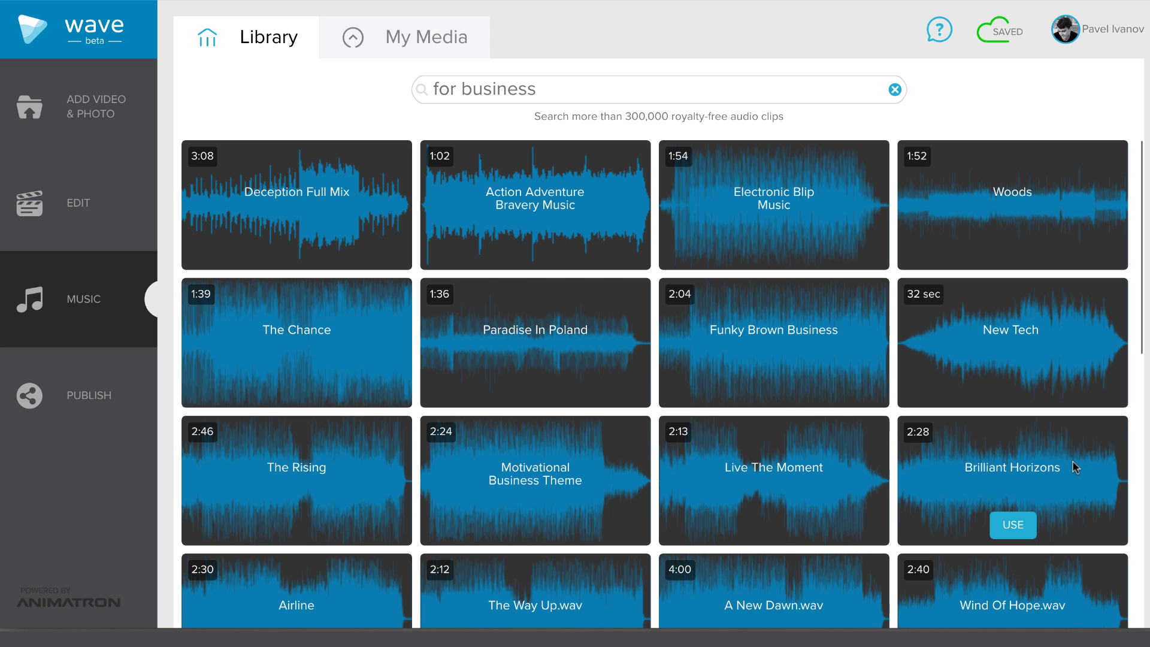
{"action": "left_click", "coordinate": [1017, 526]}
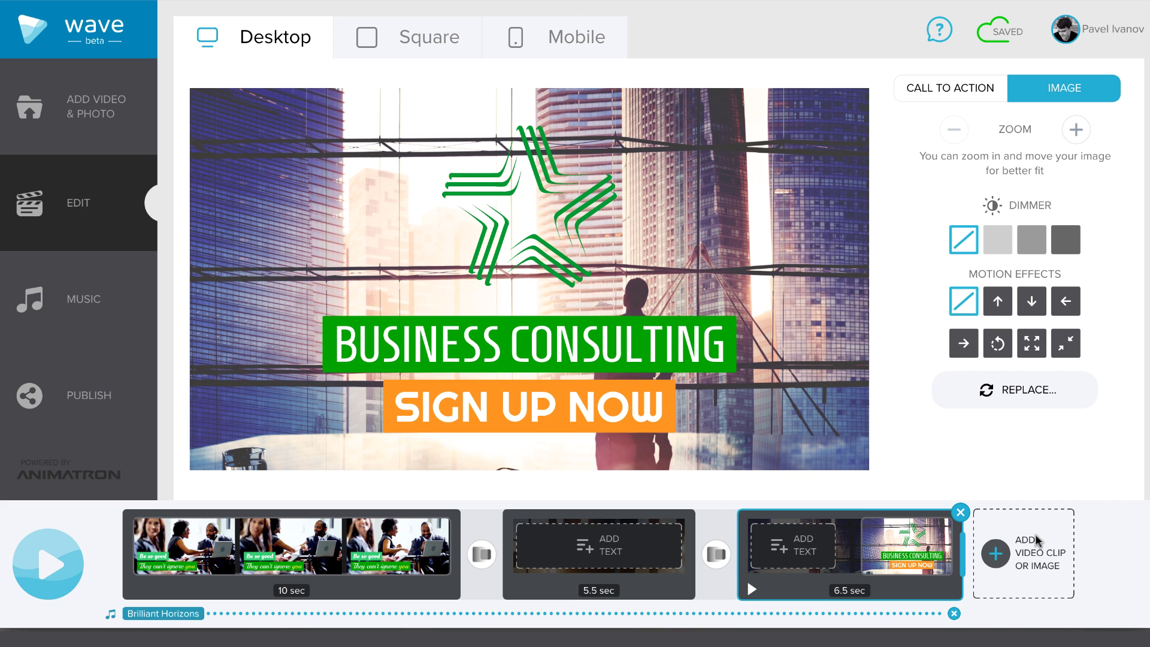
- Open the Publish page to show the finished video's preview, premium assets and $0 total
{"action": "left_click", "coordinate": [85, 387]}
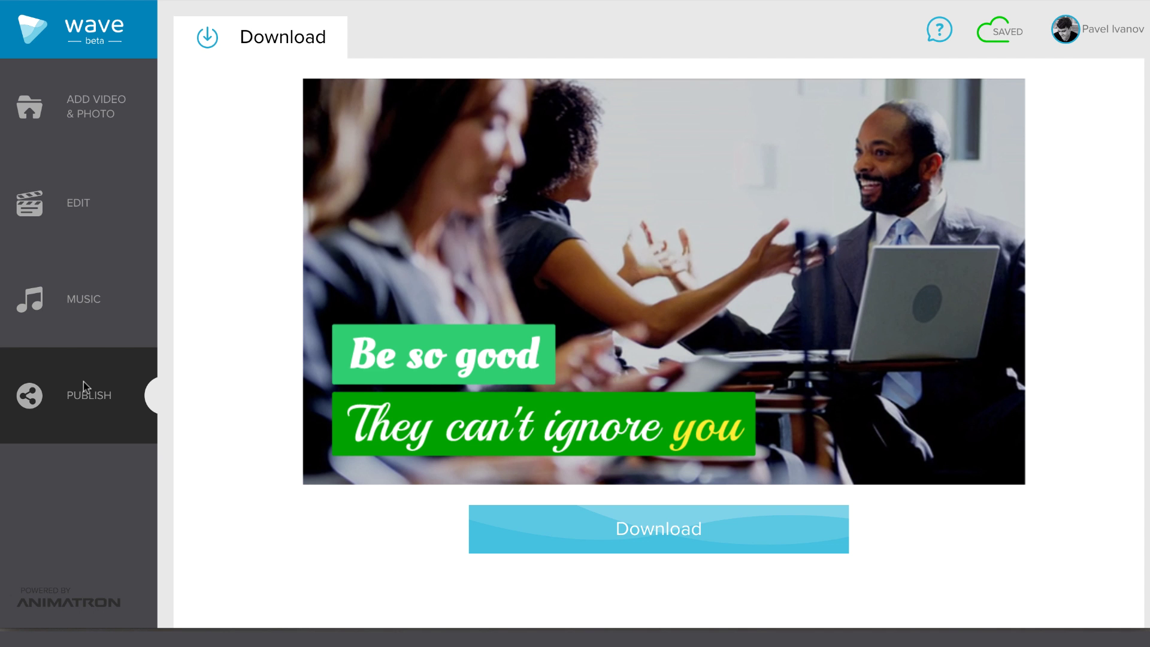